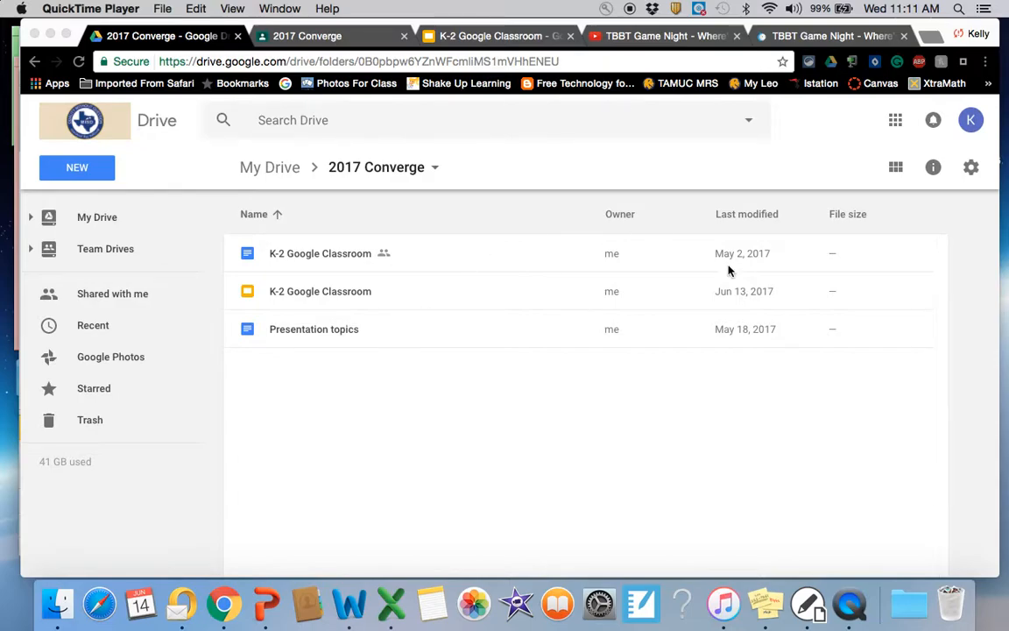
Step: Open Google Classroom from the list of Google apps in Drive
left_click(895, 123)
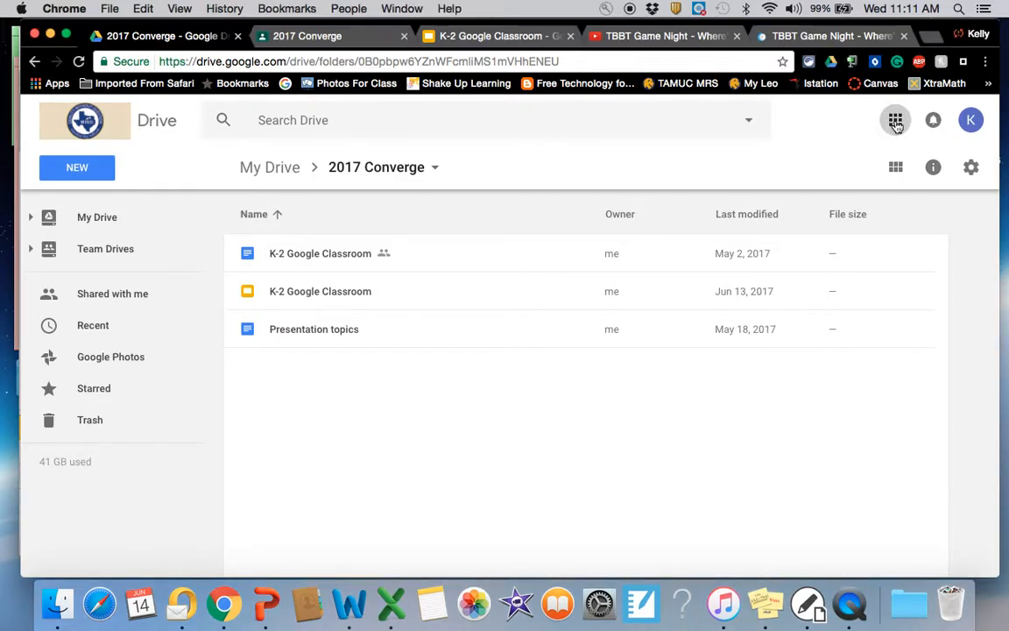
left_click(895, 124)
scroll(892, 262, "down", 5)
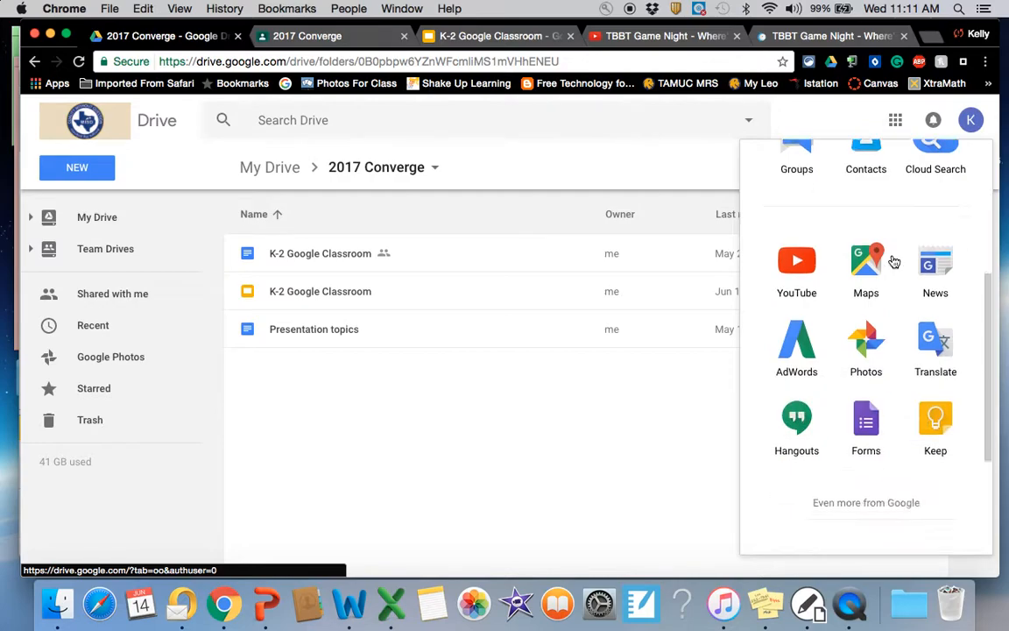
scroll(893, 262, "down", 4)
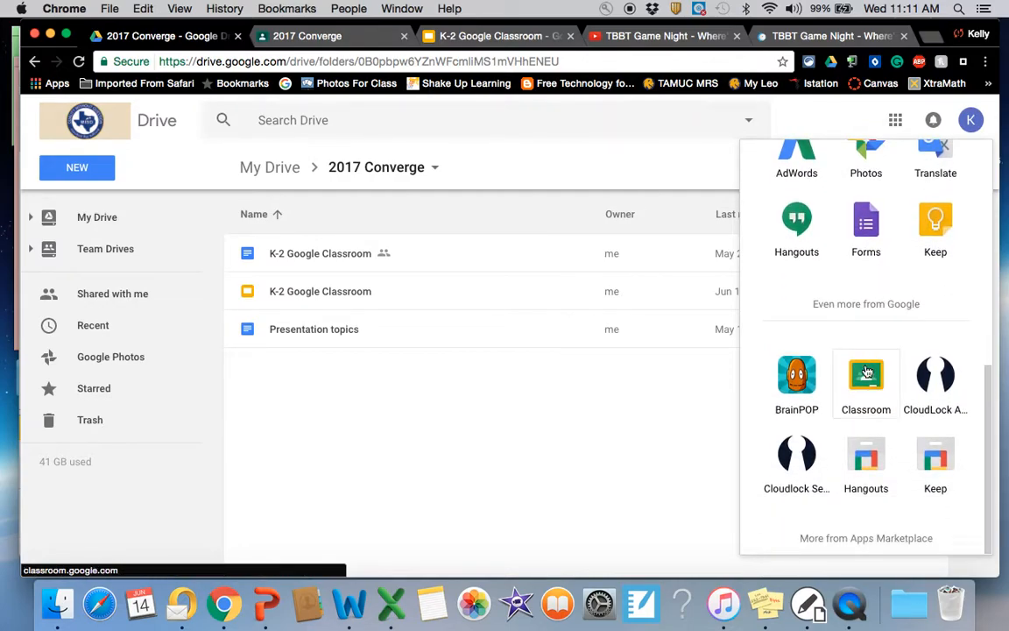
left_click(866, 372)
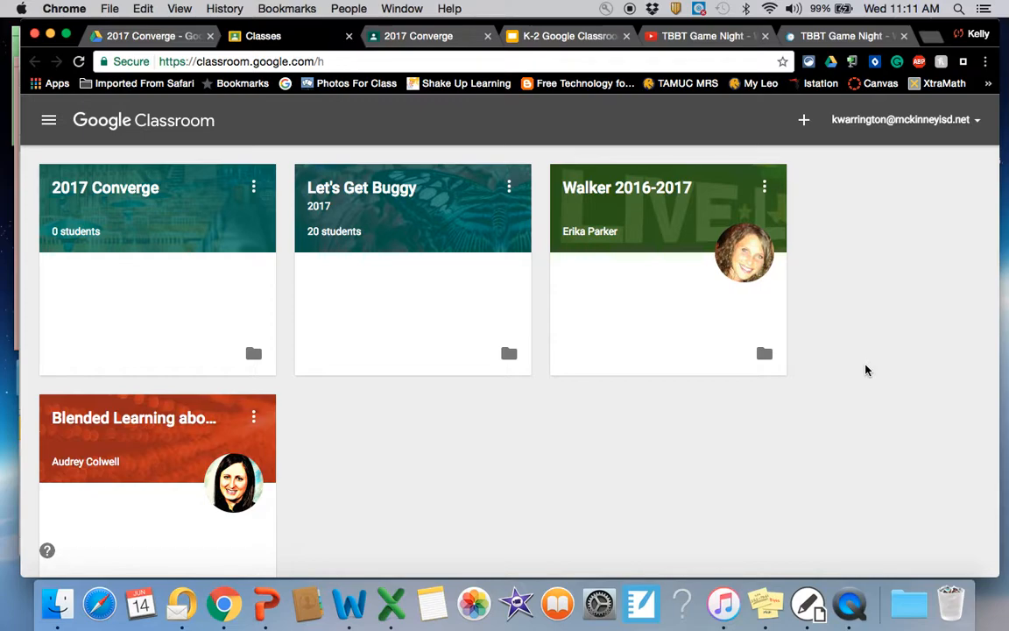
Step: View the options for joining or creating a class, and switch to the already open 2017 Converge class
left_click(804, 123)
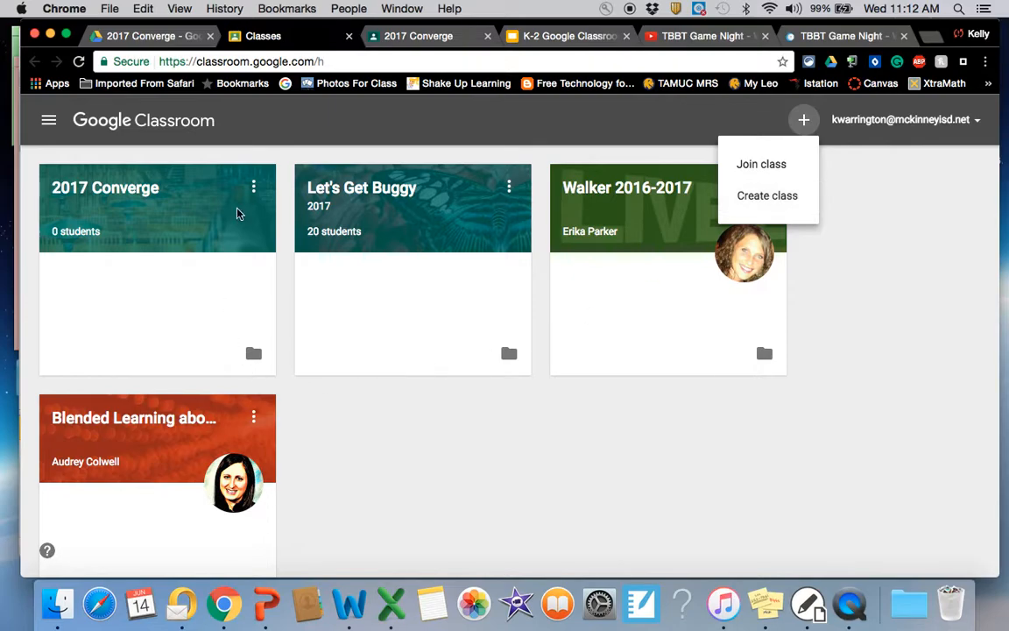
left_click(532, 459)
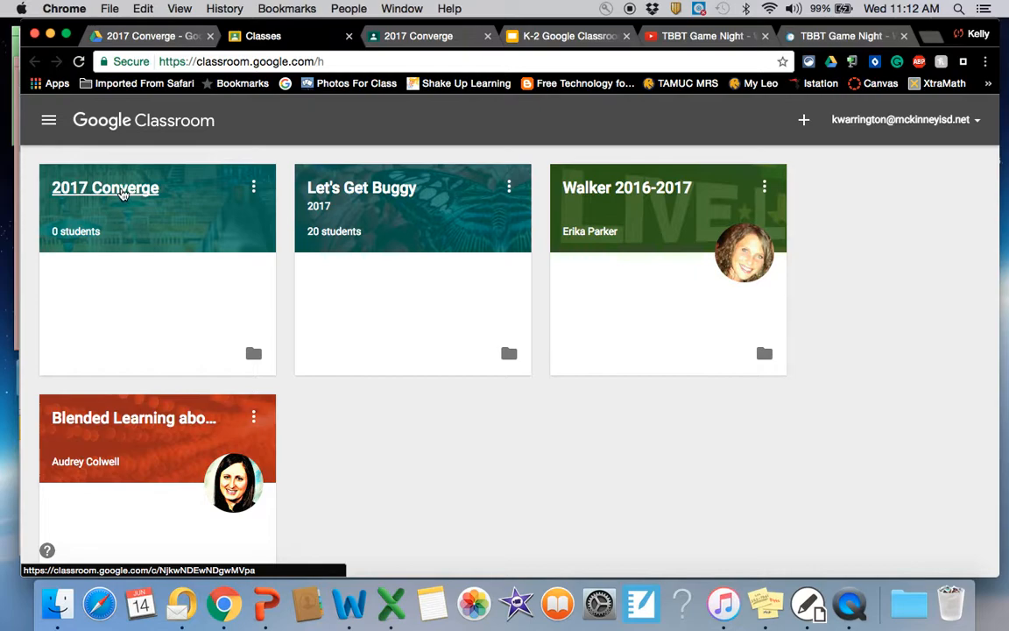
left_click(417, 38)
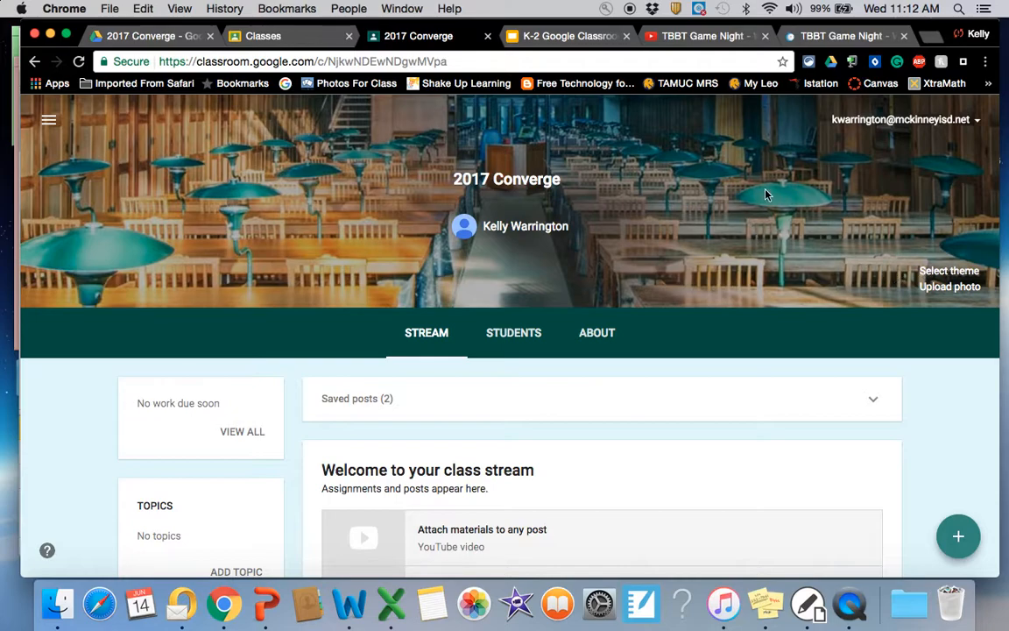
Step: Examine the gallery photos and patterns offered as themes for the 2017 Converge class, leaving without choosing one
left_click(935, 272)
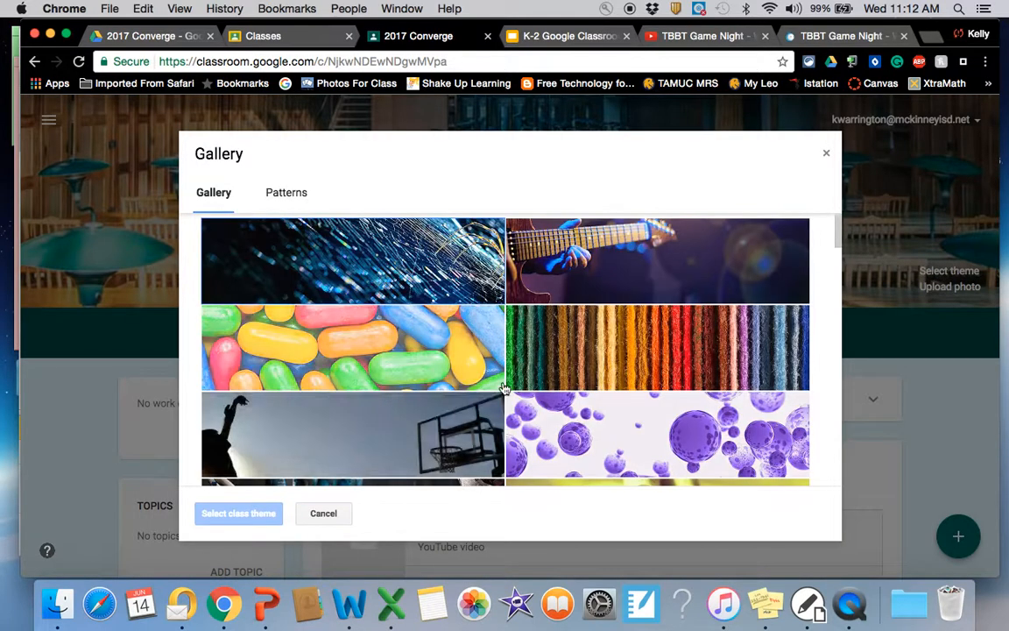
scroll(405, 350, "down", 3)
scroll(406, 350, "down", 10)
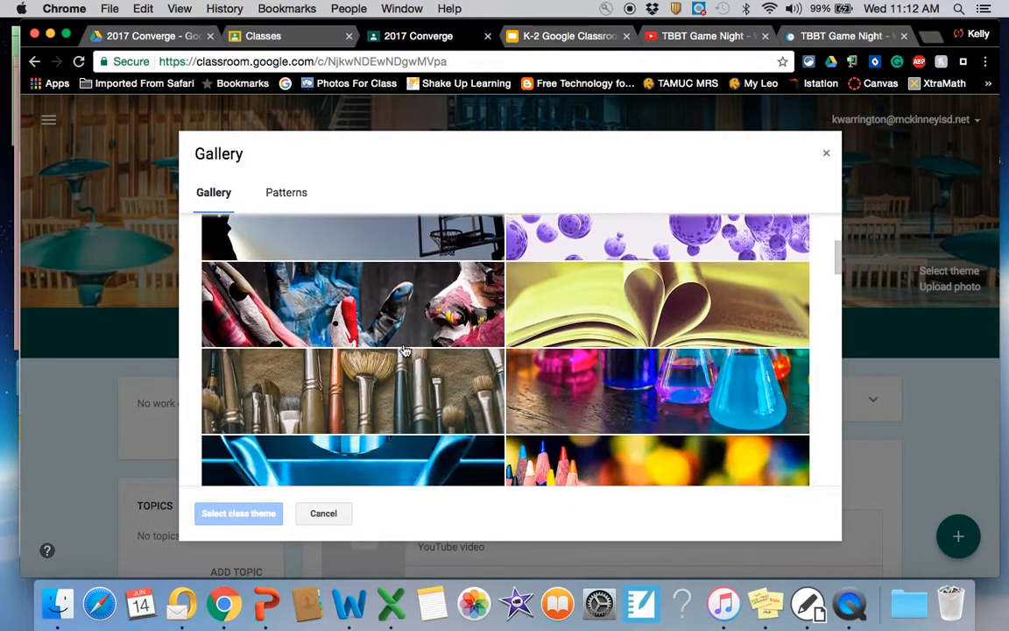
scroll(405, 350, "down", 8)
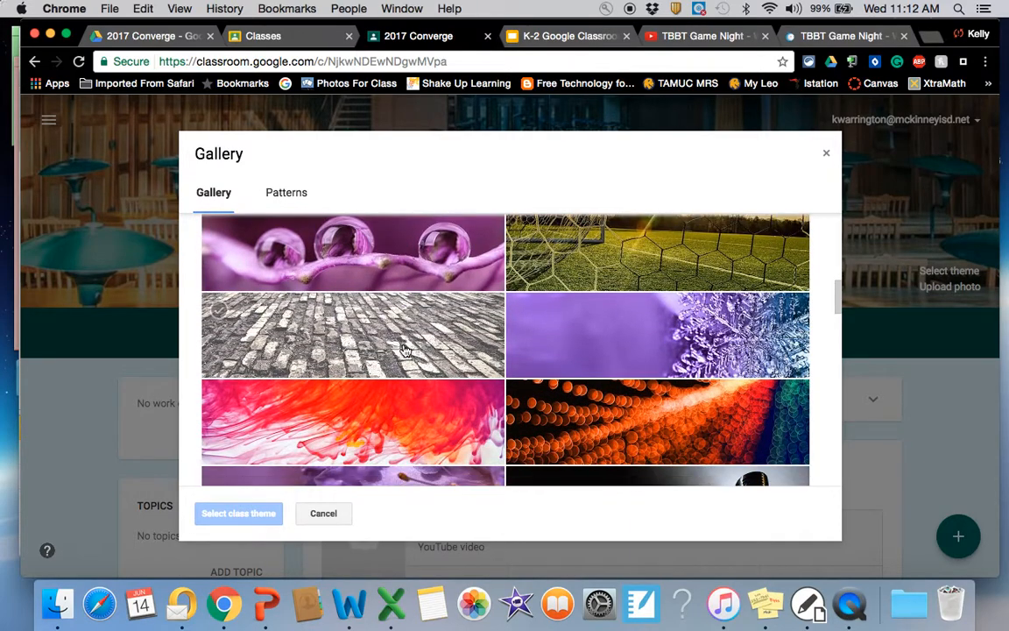
left_click(288, 196)
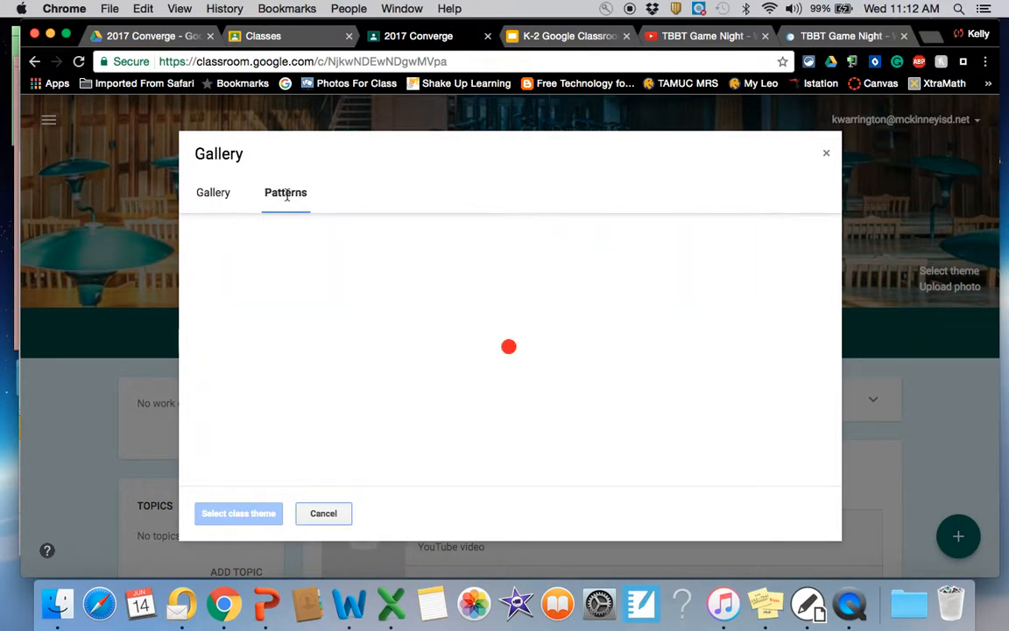
scroll(461, 412, "down", 15)
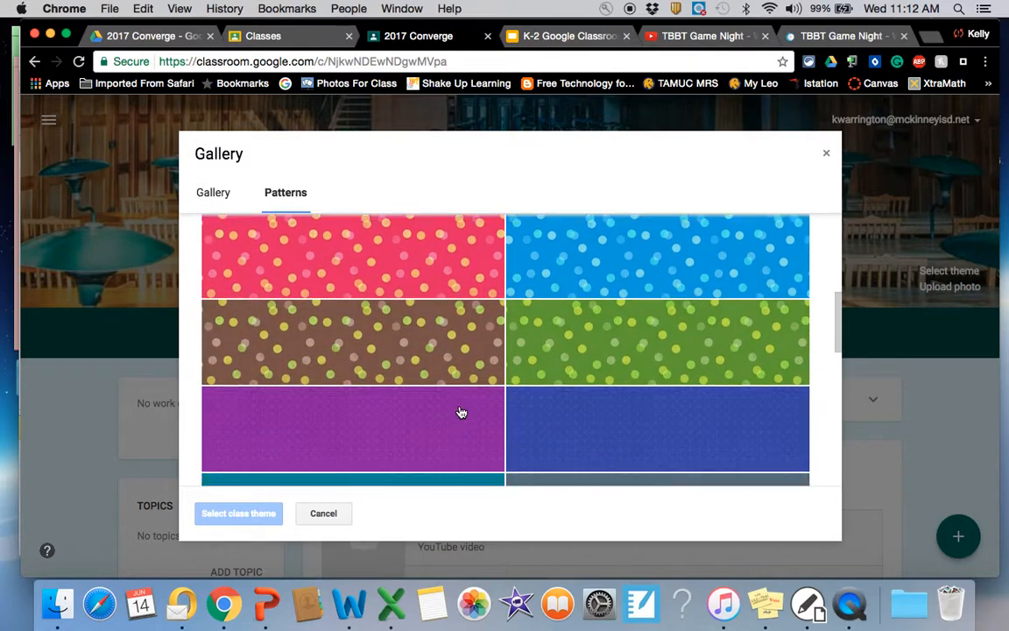
scroll(461, 413, "down", 5)
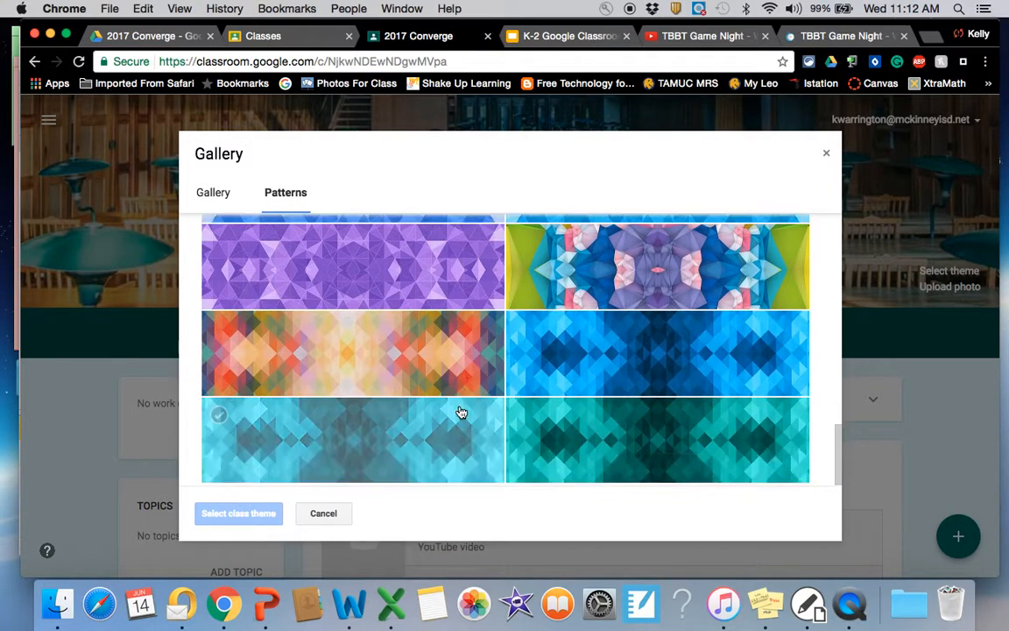
scroll(462, 412, "down", 5)
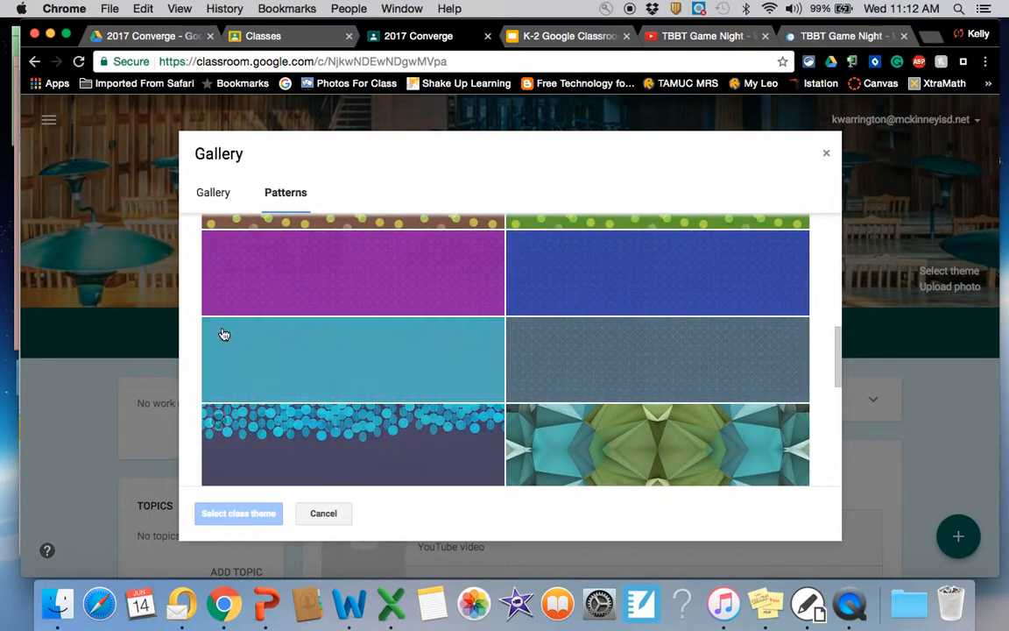
left_click(211, 191)
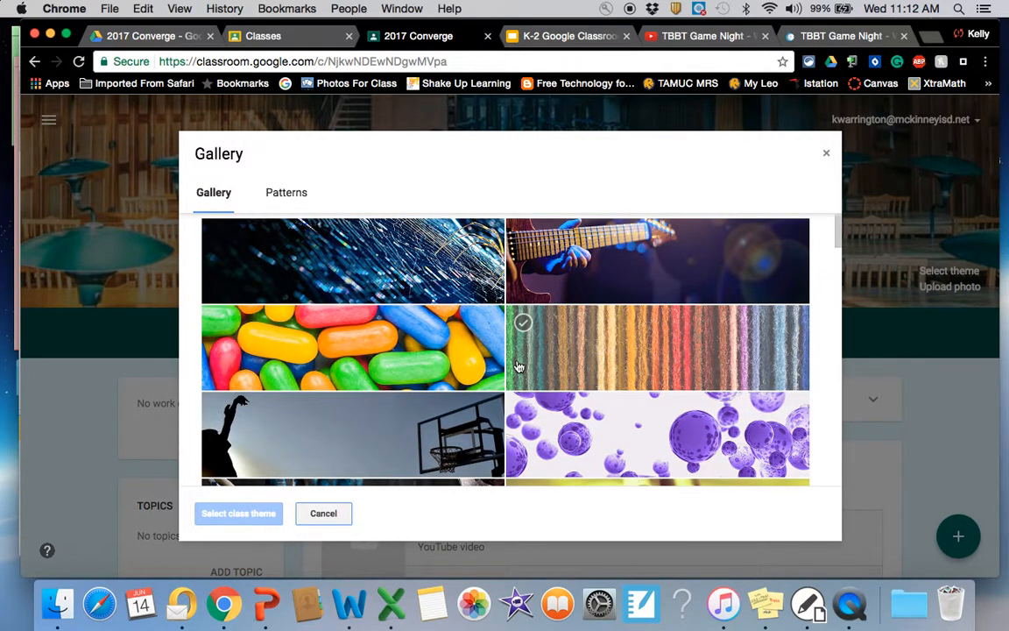
scroll(516, 361, "down", 15)
scroll(519, 366, "down", 5)
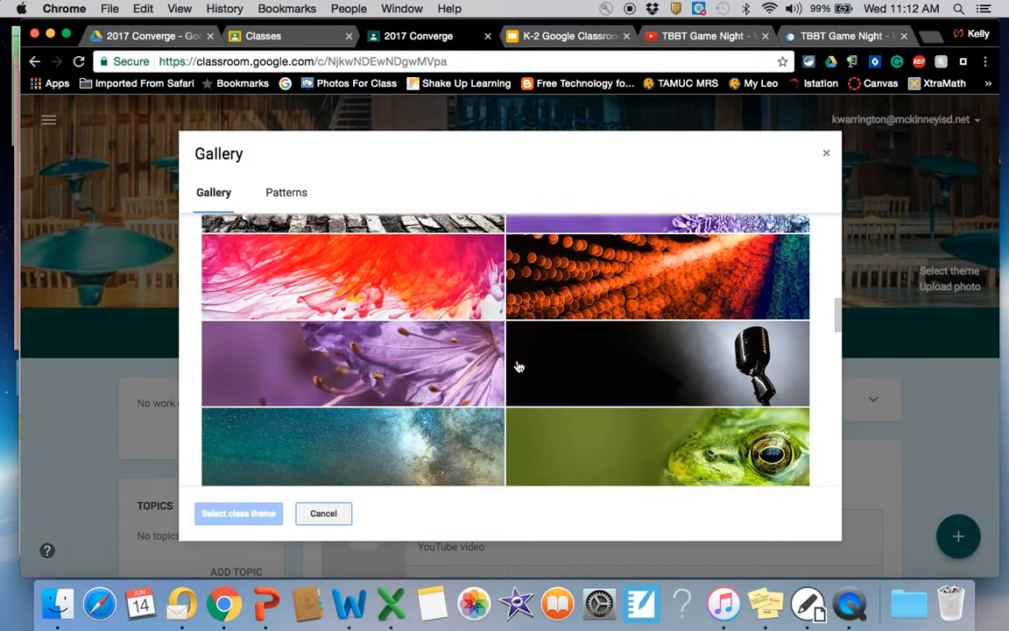
scroll(518, 366, "down", 3)
scroll(519, 366, "down", 8)
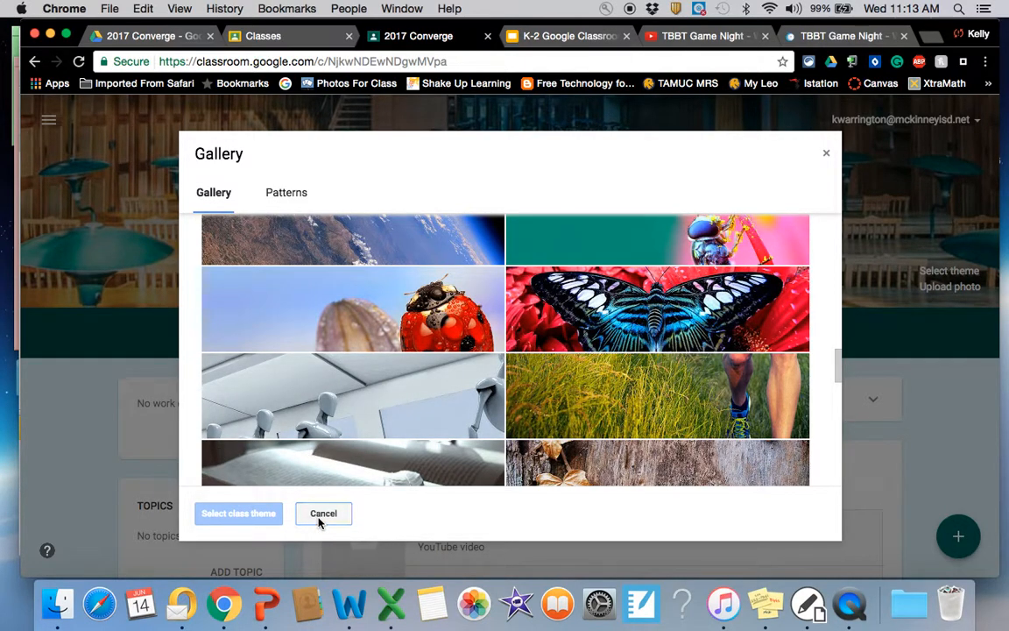
left_click(322, 516)
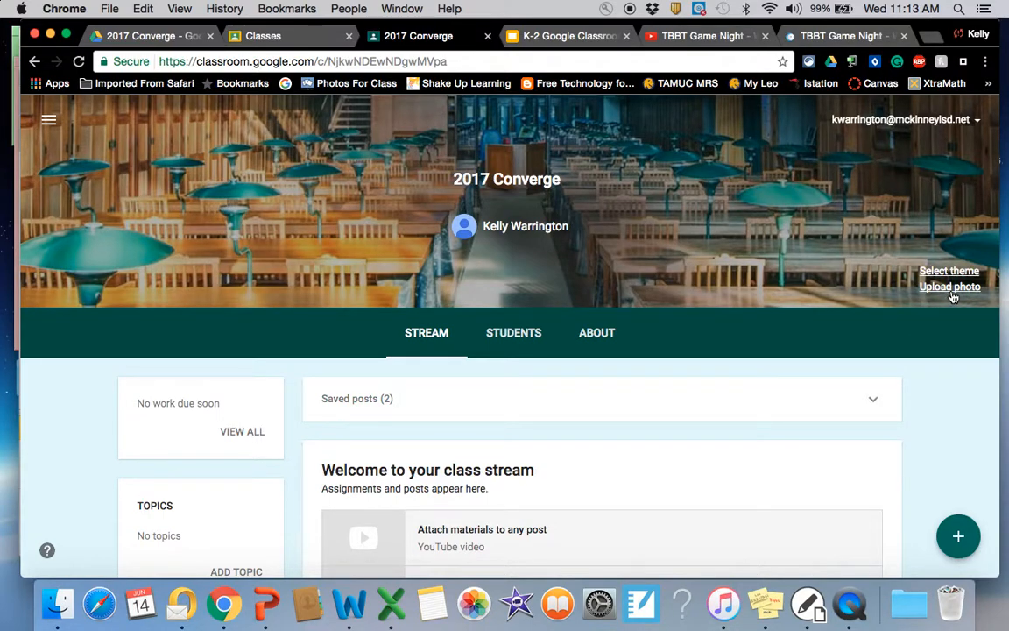
Step: Create a new assignment in the 2017 Converge class with the title "Video Response"
scroll(753, 312, "down", 4)
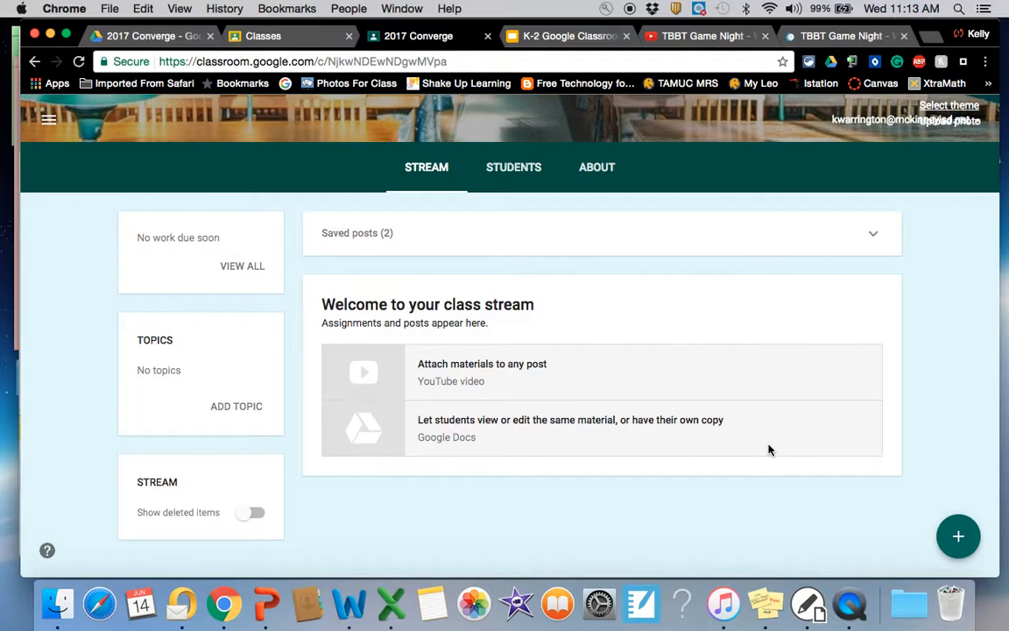
mouse_move(958, 536)
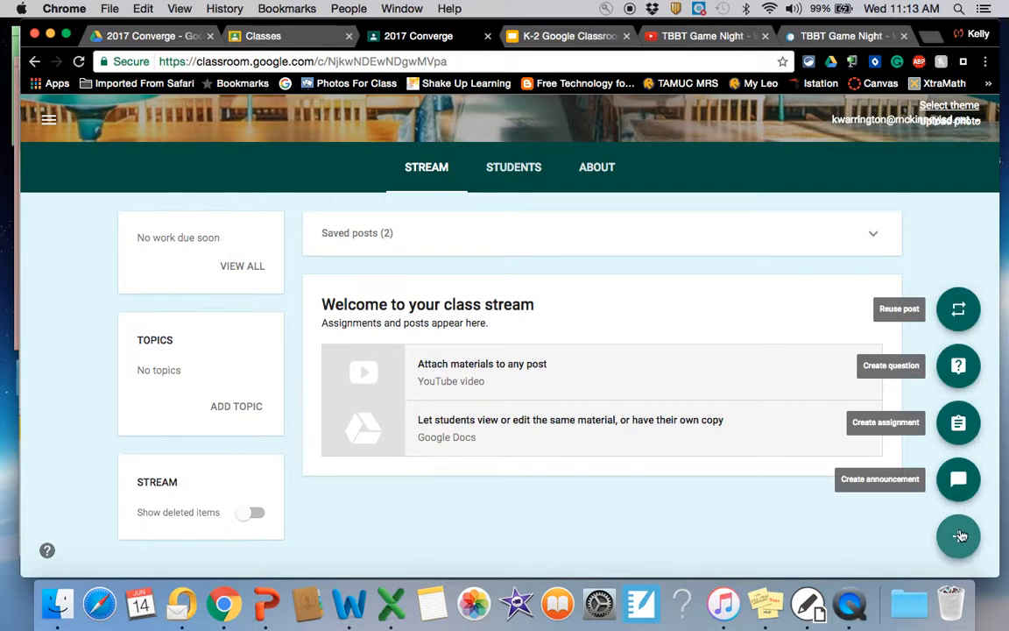
left_click(958, 422)
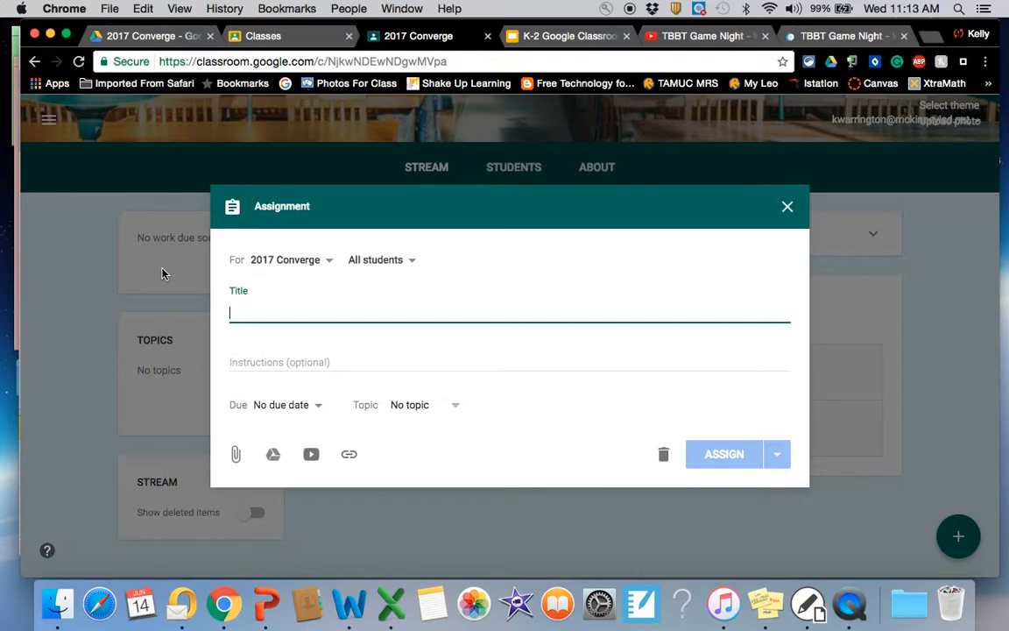
type("Video Response")
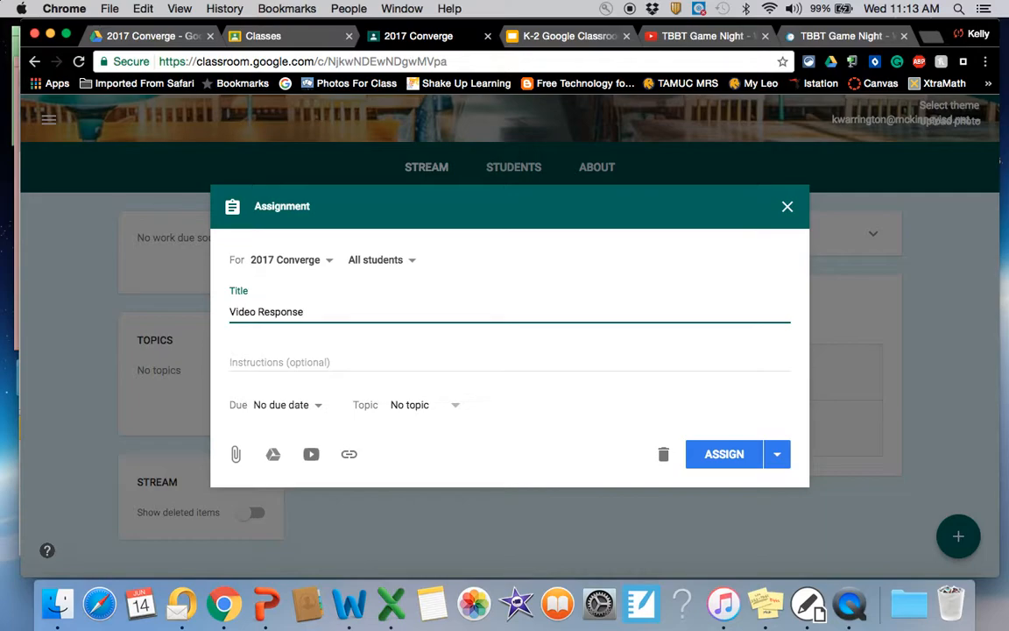
Step: Enter the assignment instructions "Watch the video of the Big Bang Theory and give a connection to the show or any of the games they played."
key("Tab")
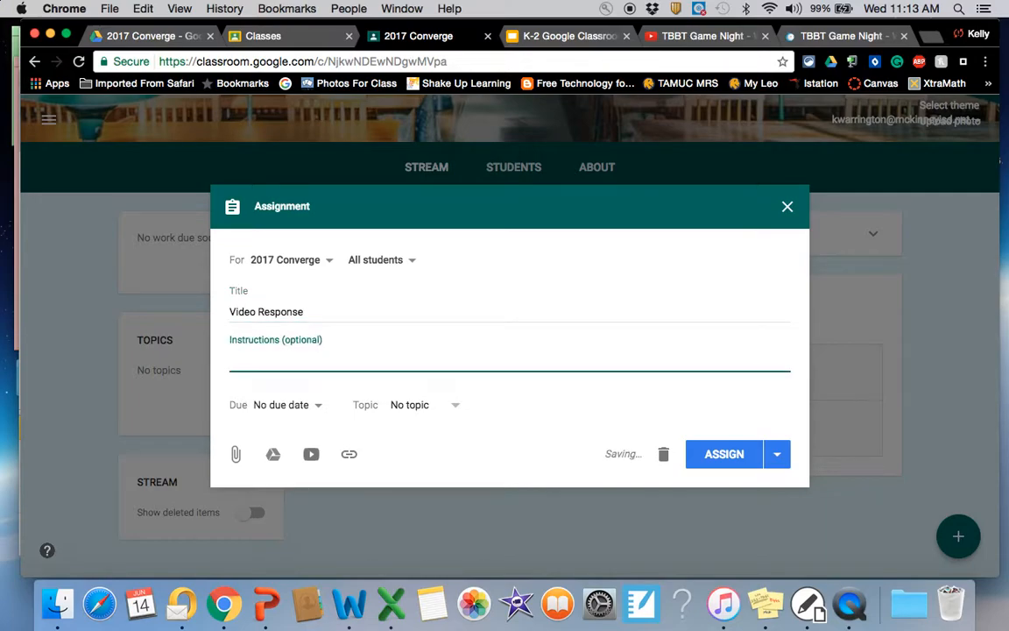
type("Watch the video of")
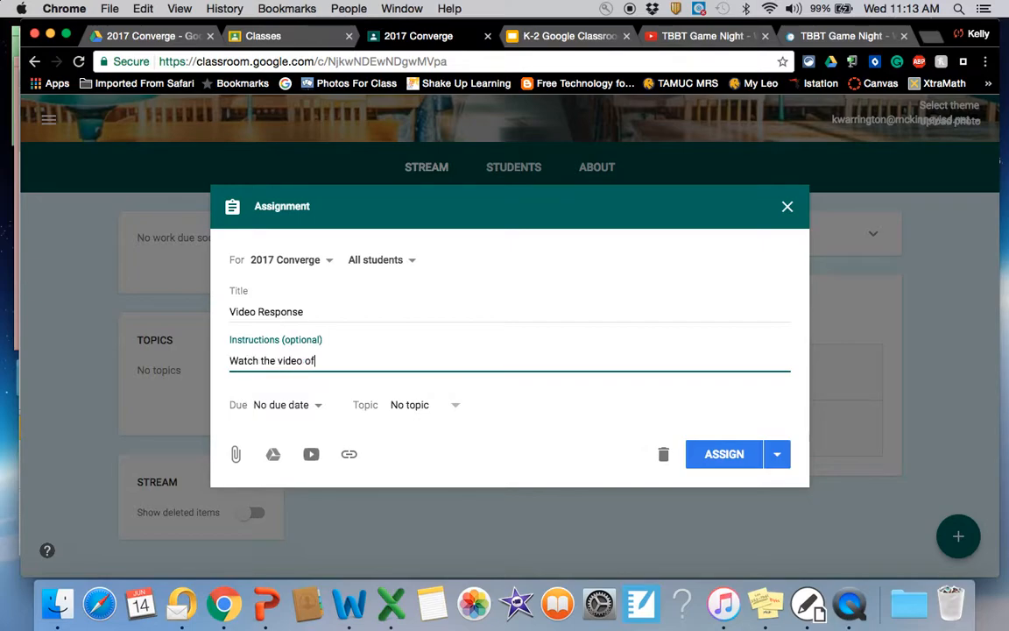
type(" the Big Bang Theory and gi")
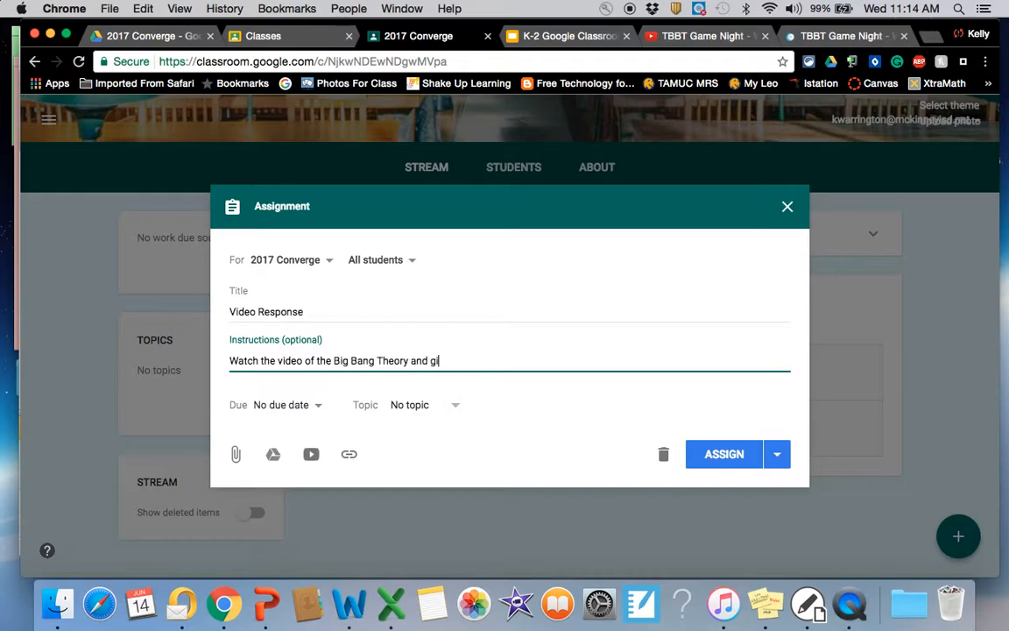
type("ve a connection to the show or a")
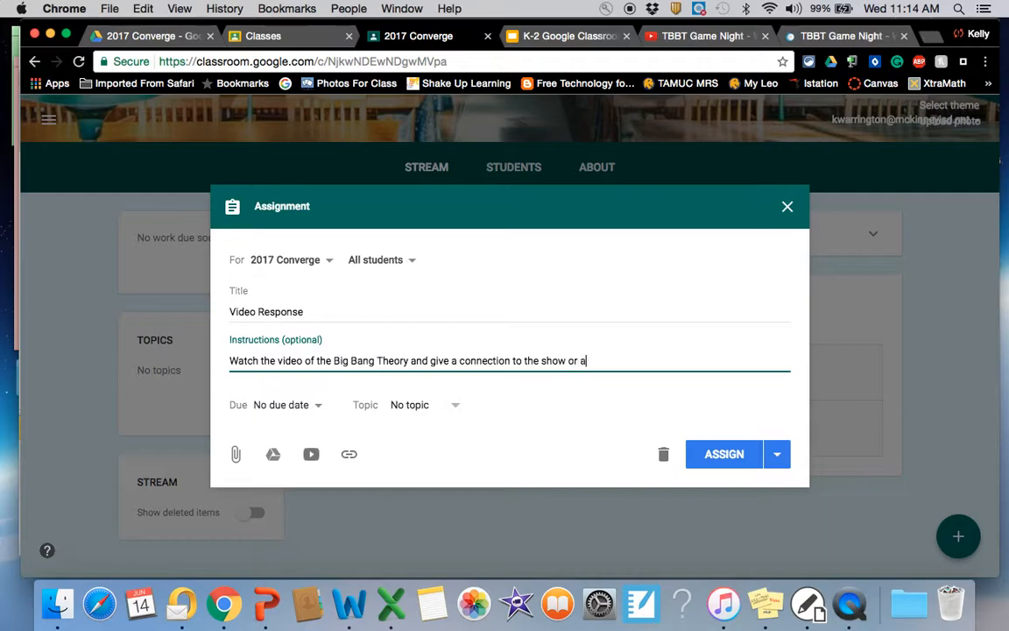
type("ny of hte s")
key("BackSpace")
key("BackSpace")
key("BackSpace")
key("BackSpace")
key("BackSpace")
type("the games they")
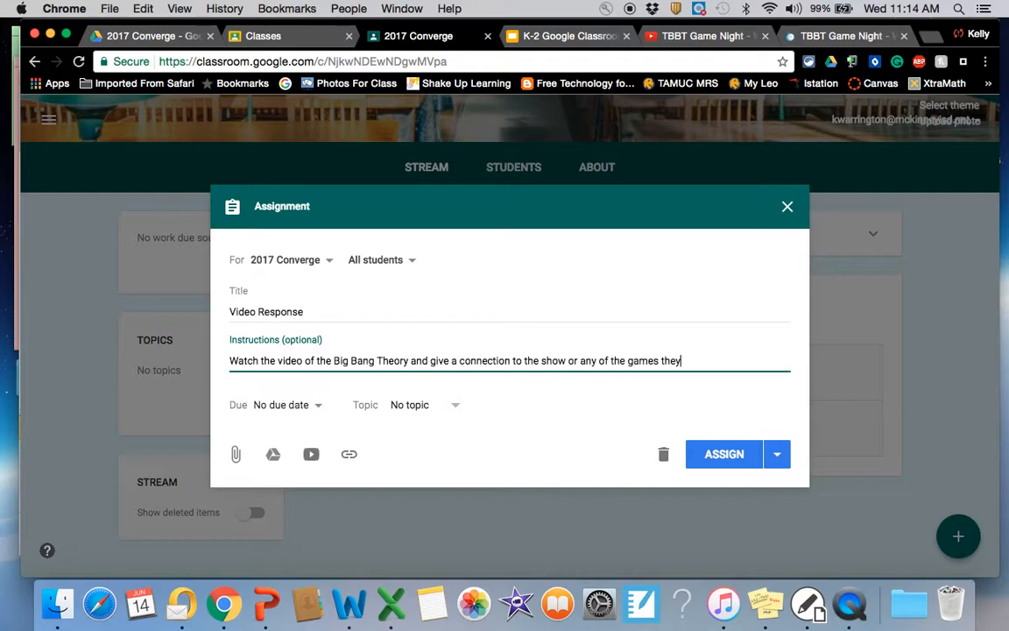
type(" played.")
Step: Set the assignment's due date to June 23, 2017, without a time
left_click(299, 406)
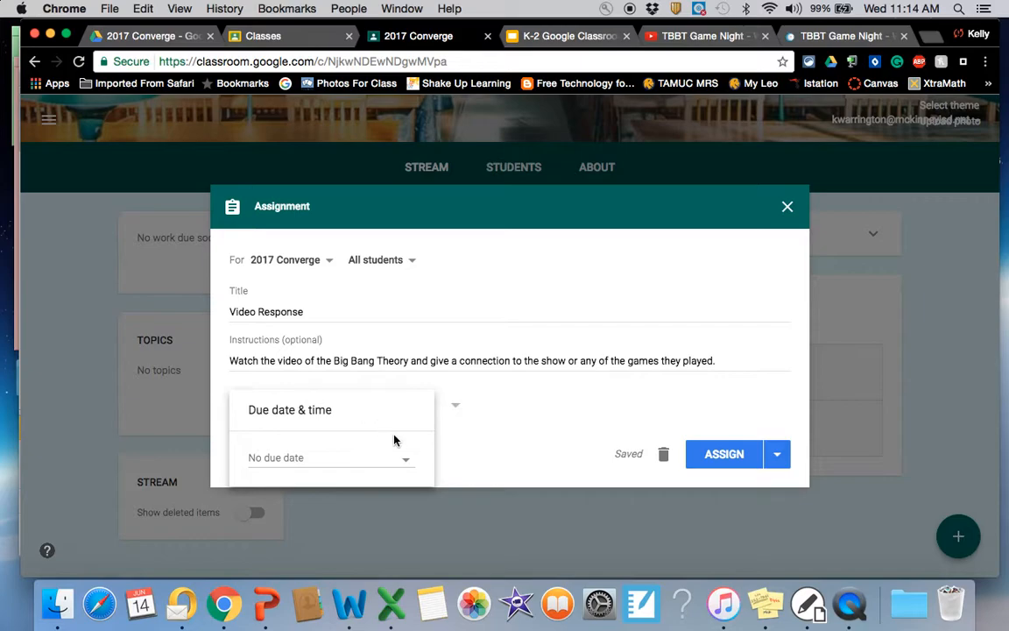
left_click(406, 467)
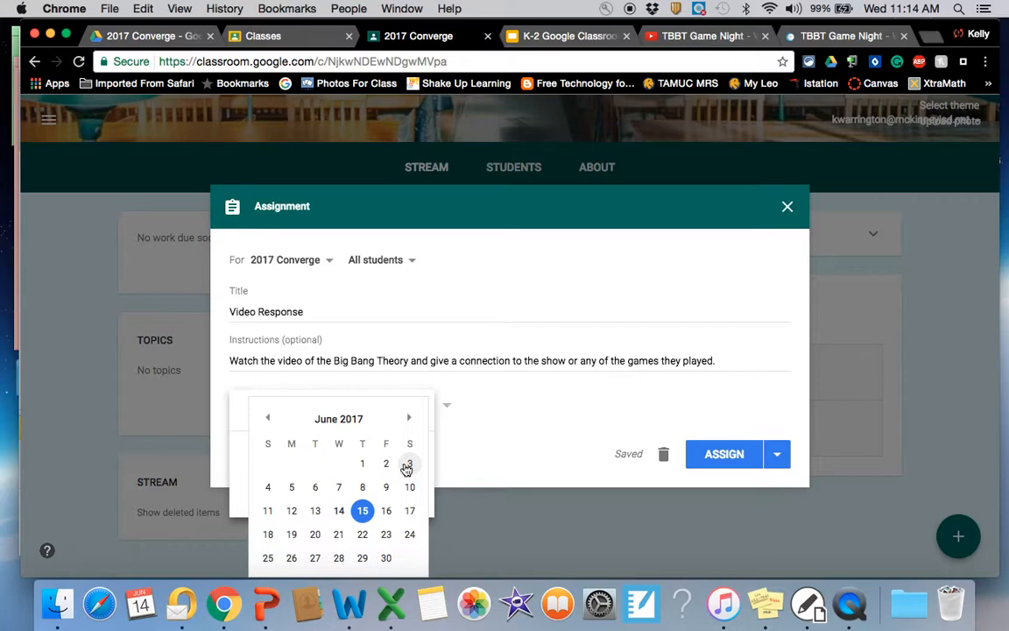
left_click(386, 535)
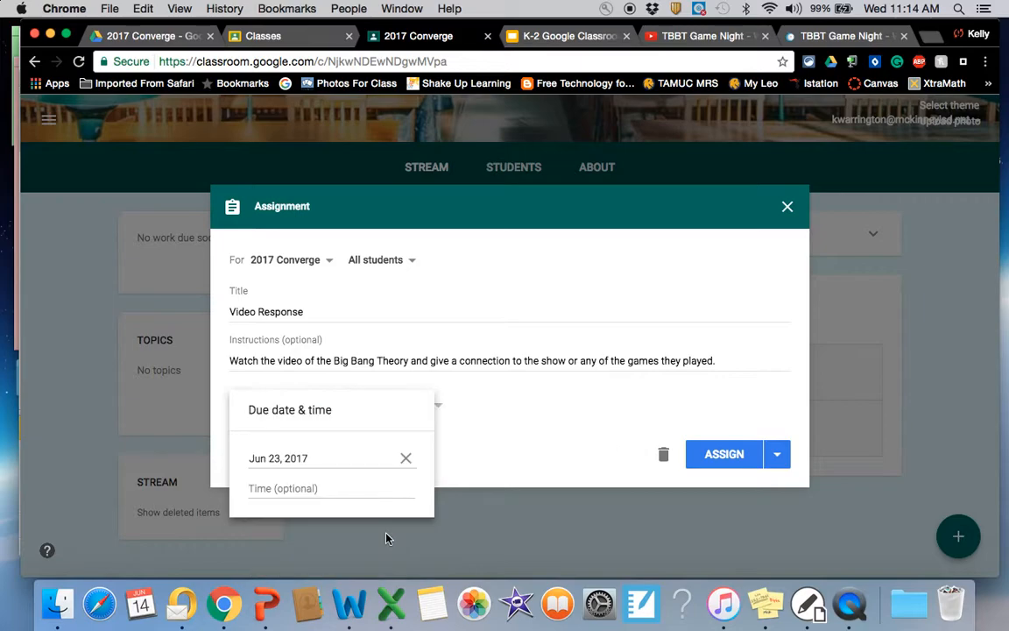
left_click(454, 479)
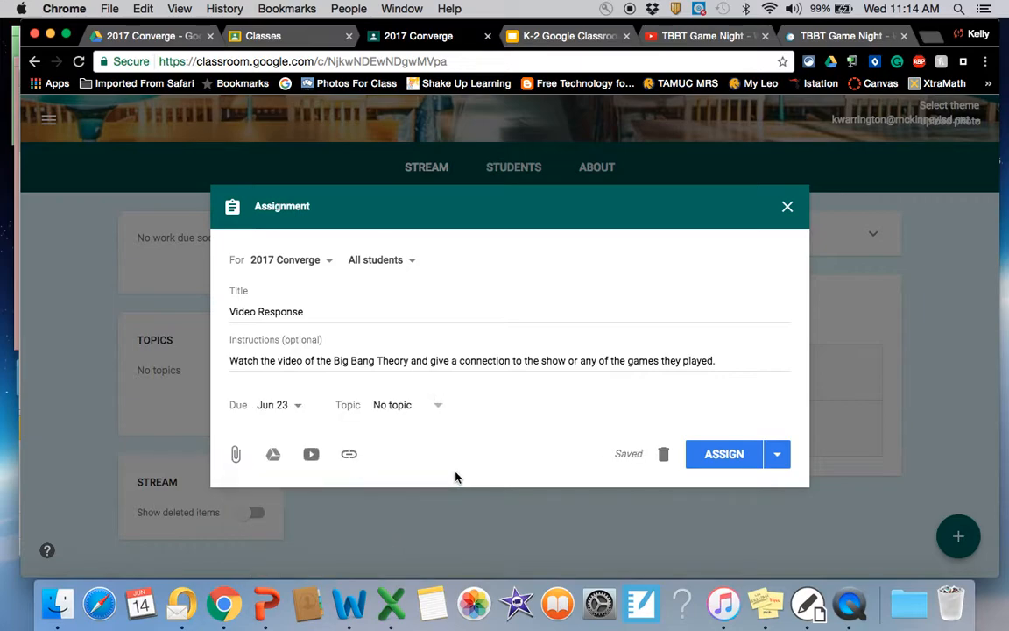
Step: Create the topic "Sci 2.4C" for the Video Response assignment
left_click(403, 410)
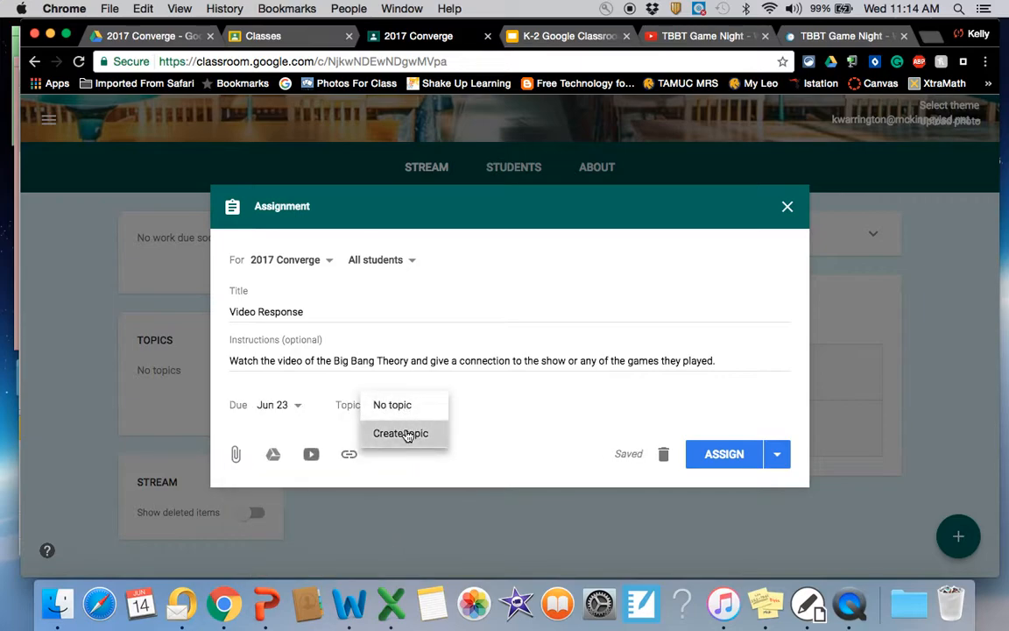
left_click(405, 432)
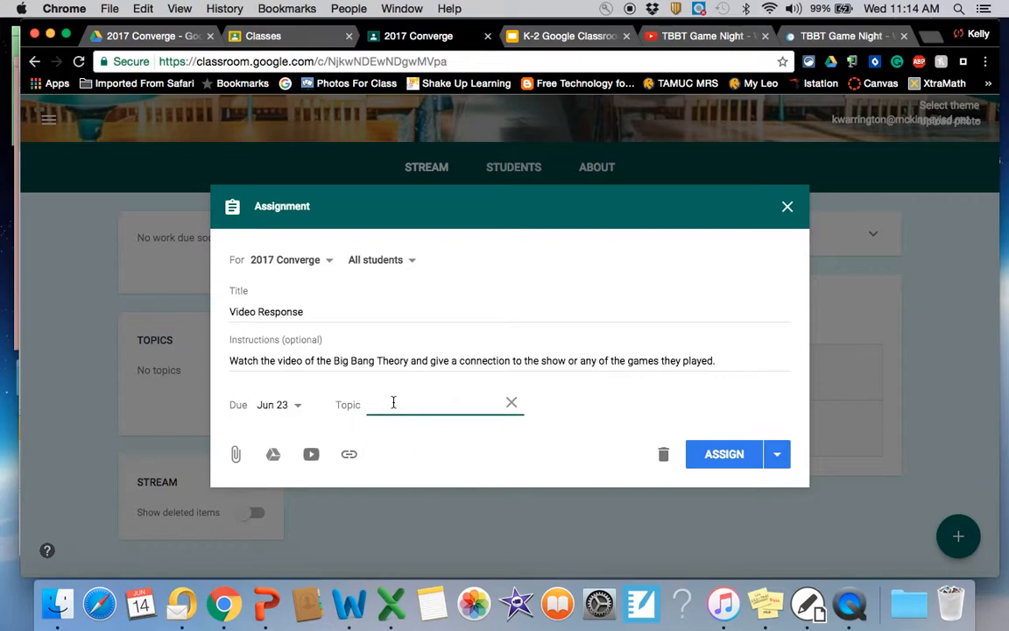
type("Sci 2.4C")
left_click(613, 402)
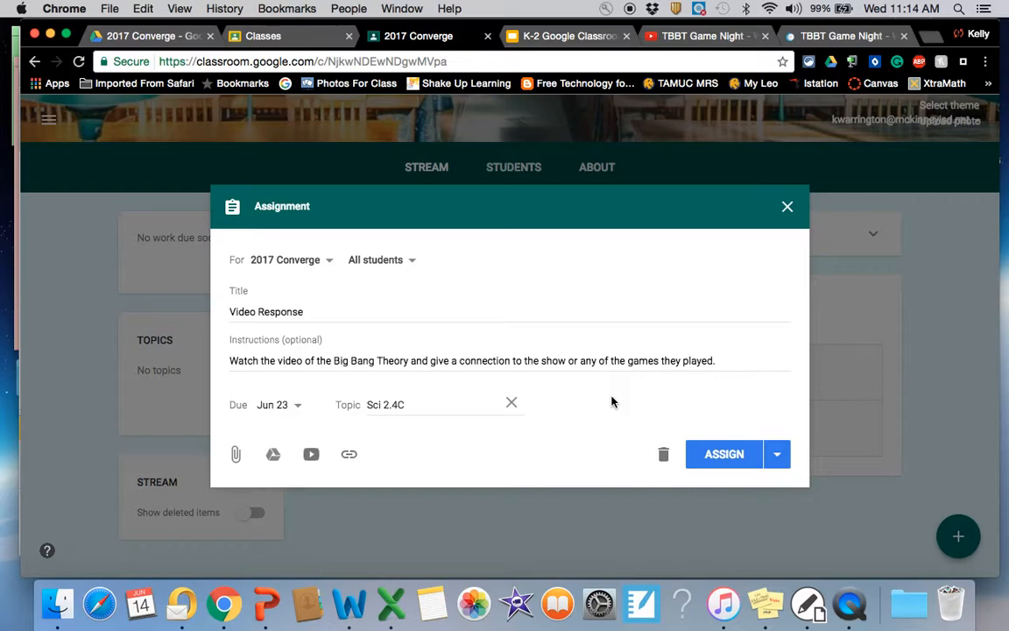
Step: Search YouTube for "Big Bang Theory" from the assignment's video insertion dialog and look through the results
left_click(311, 454)
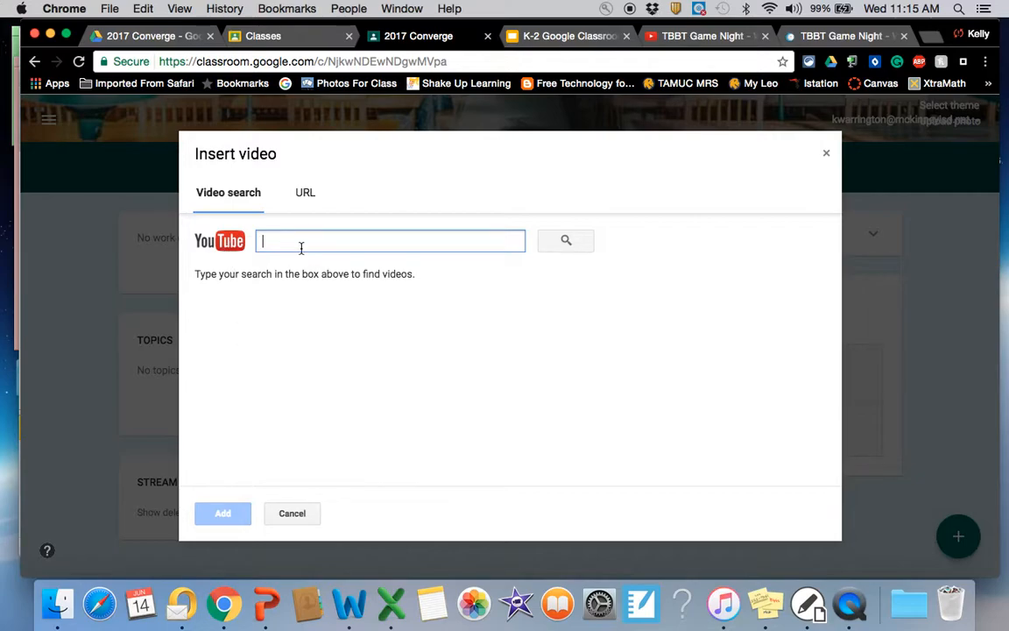
type("Big Bang")
key("BackSpace")
key("BackSpace")
type("ang Theory")
key("Return")
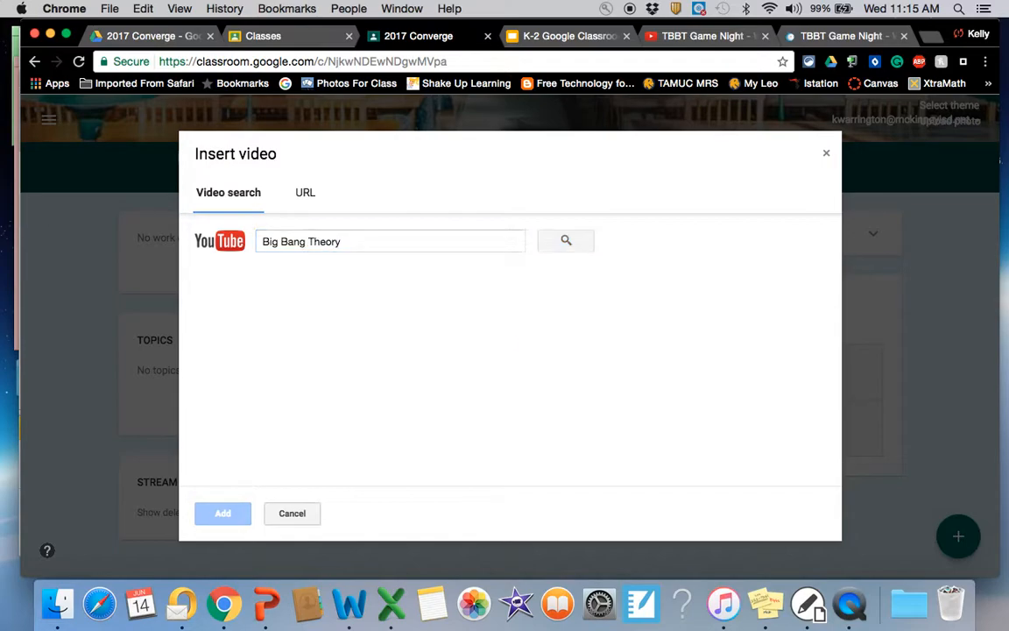
scroll(382, 340, "down", 8)
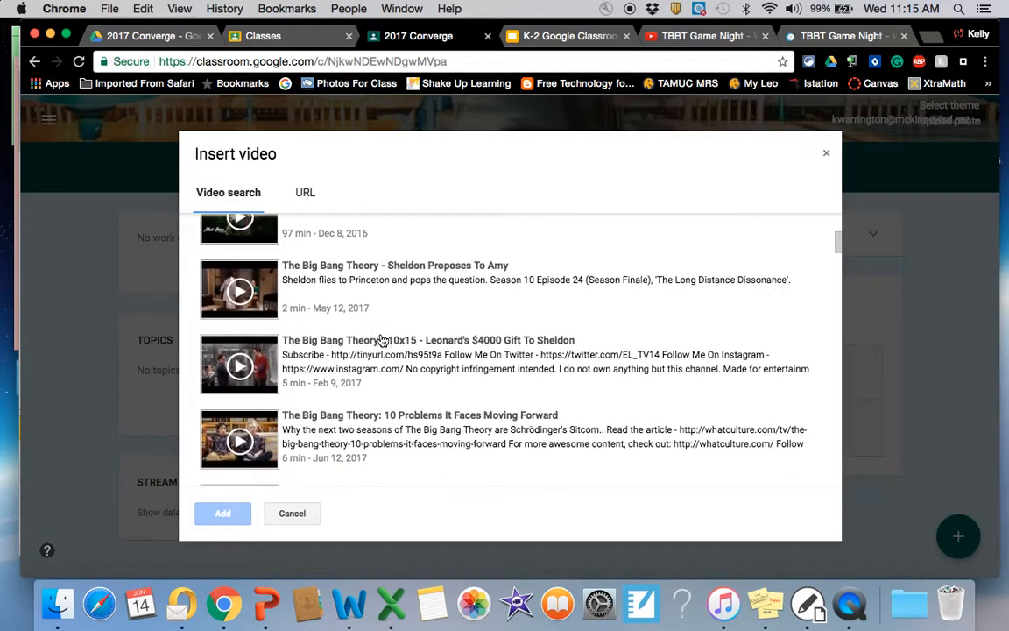
scroll(382, 339, "down", 1)
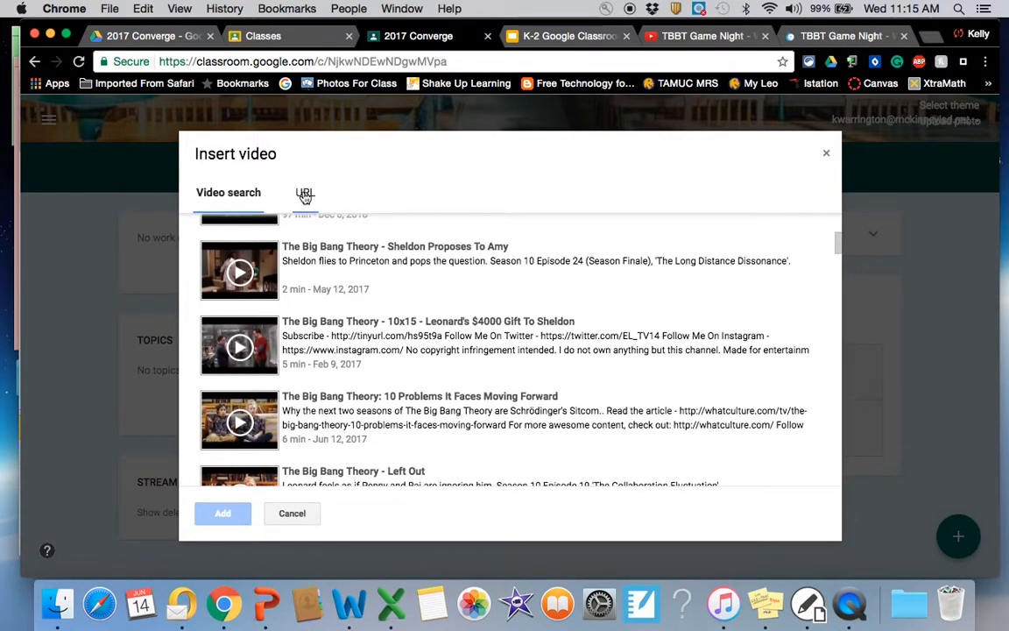
Step: Attach the TBBT Game Night video using the share URL from its open YouTube page, and publish the assignment
left_click(305, 195)
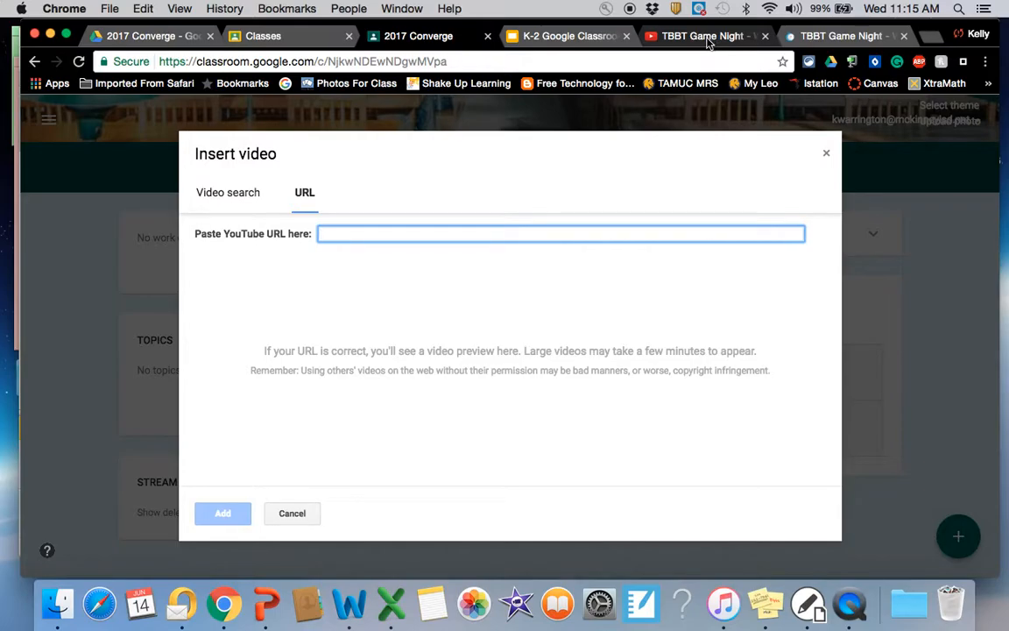
left_click(708, 38)
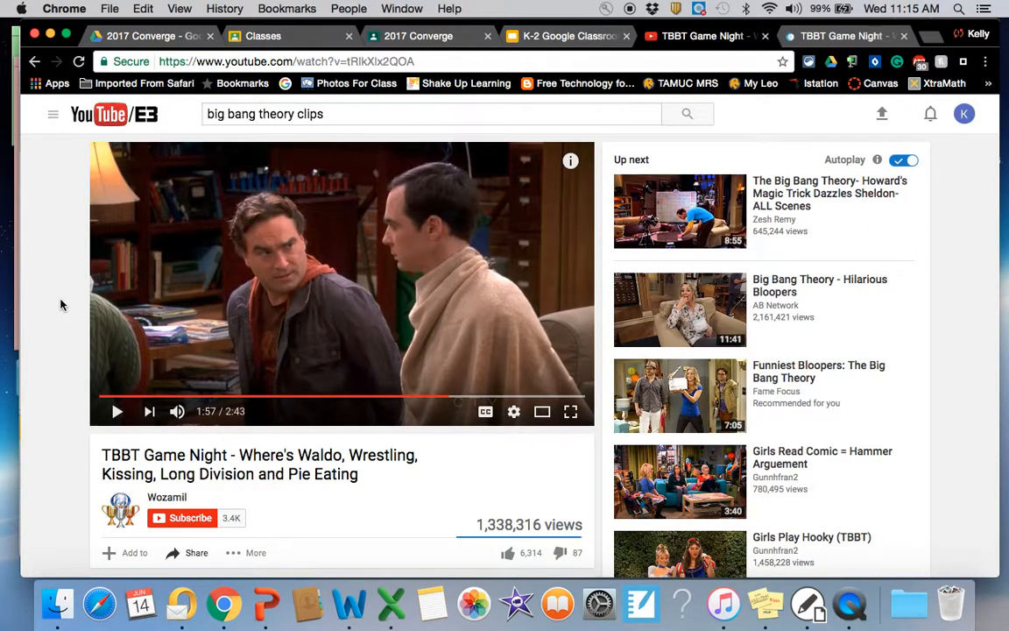
scroll(61, 304, "down", 4)
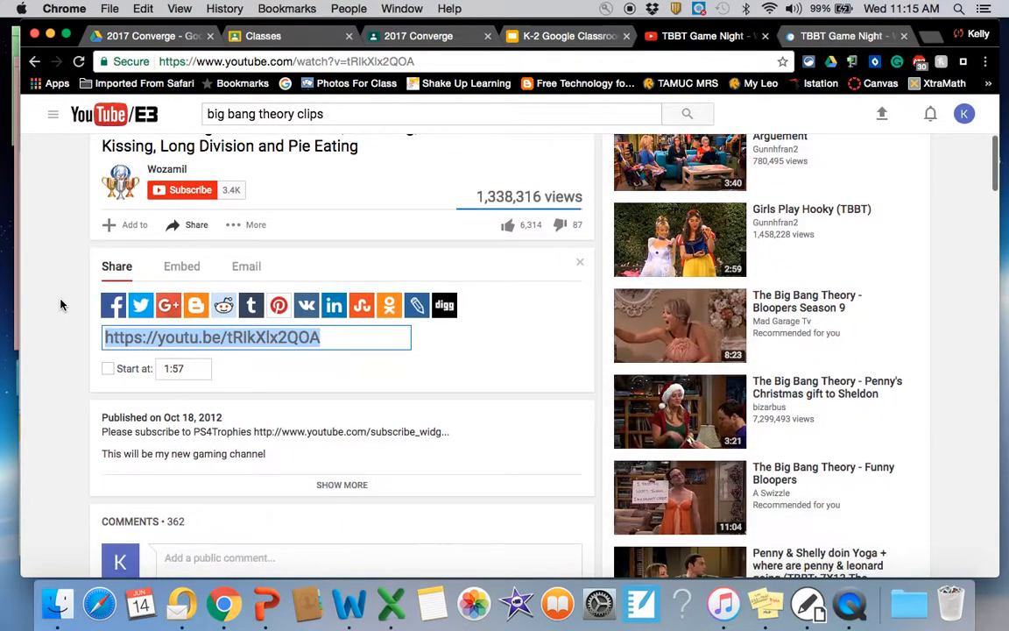
left_click(145, 337)
key("super+c")
left_click(412, 36)
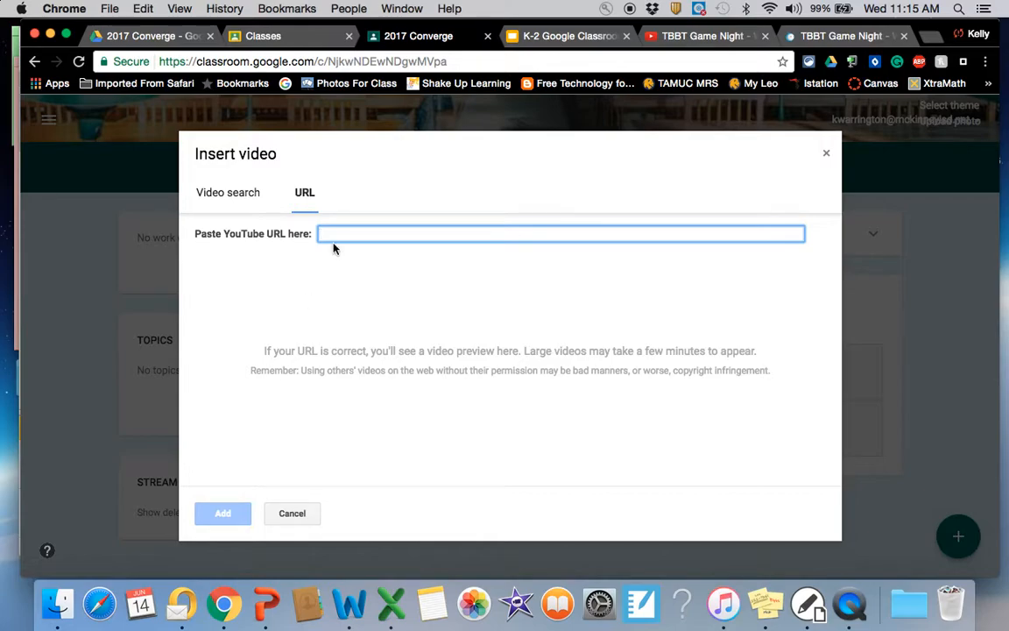
key("super+v")
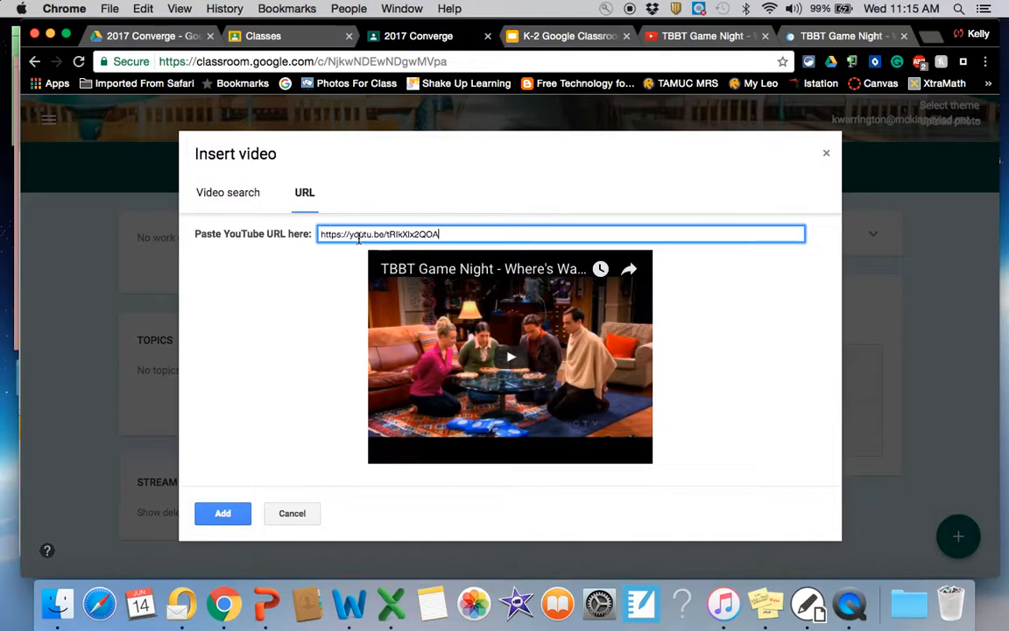
left_click(213, 515)
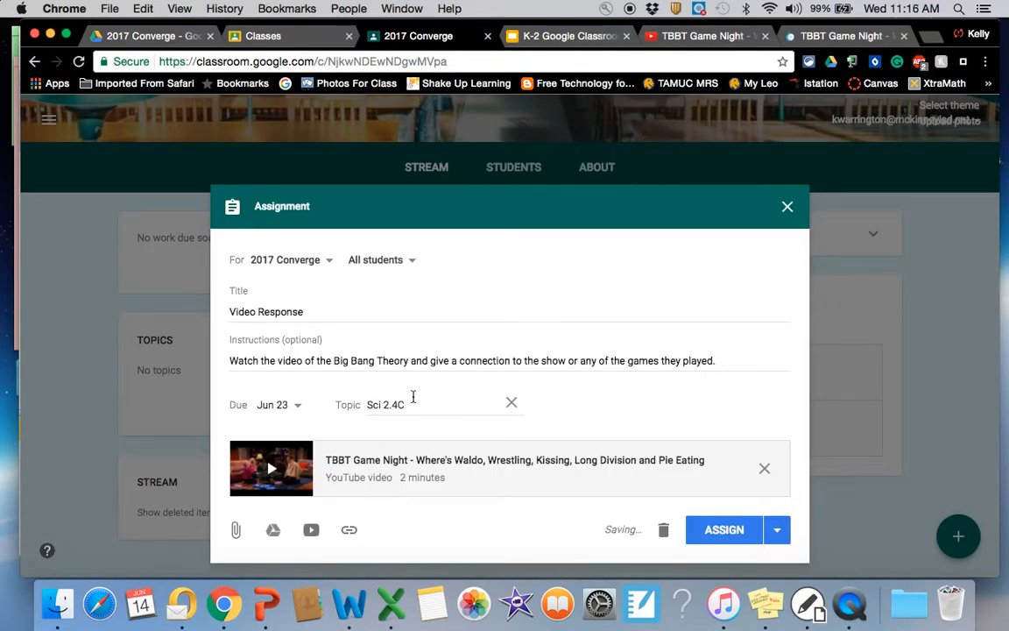
left_click(727, 532)
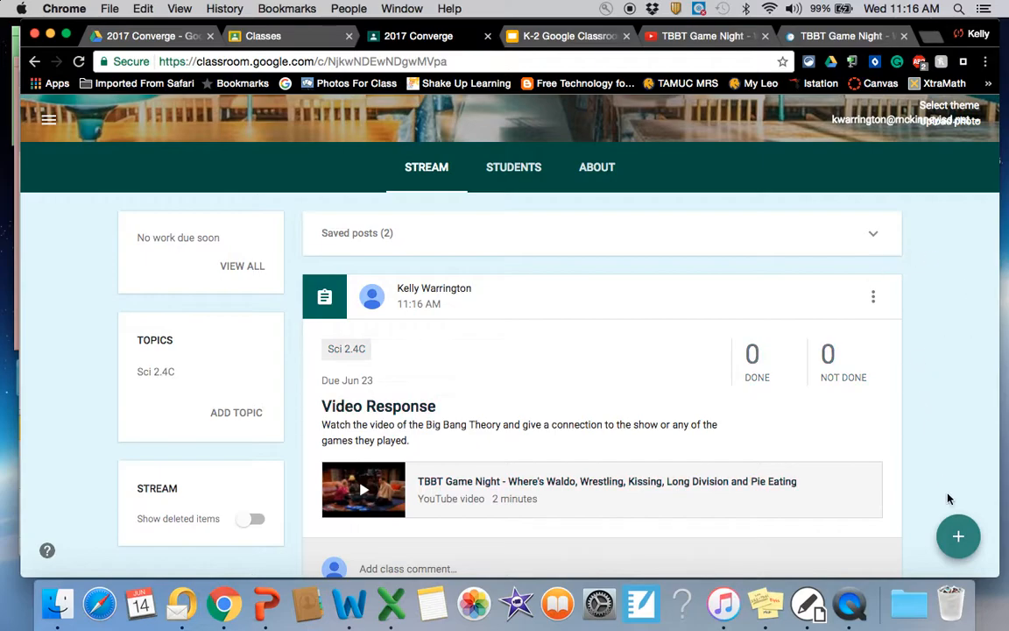
Step: Create a new class question reading "What ideas do you have on how your students (K-2) can use Google Classroom?"
mouse_move(958, 537)
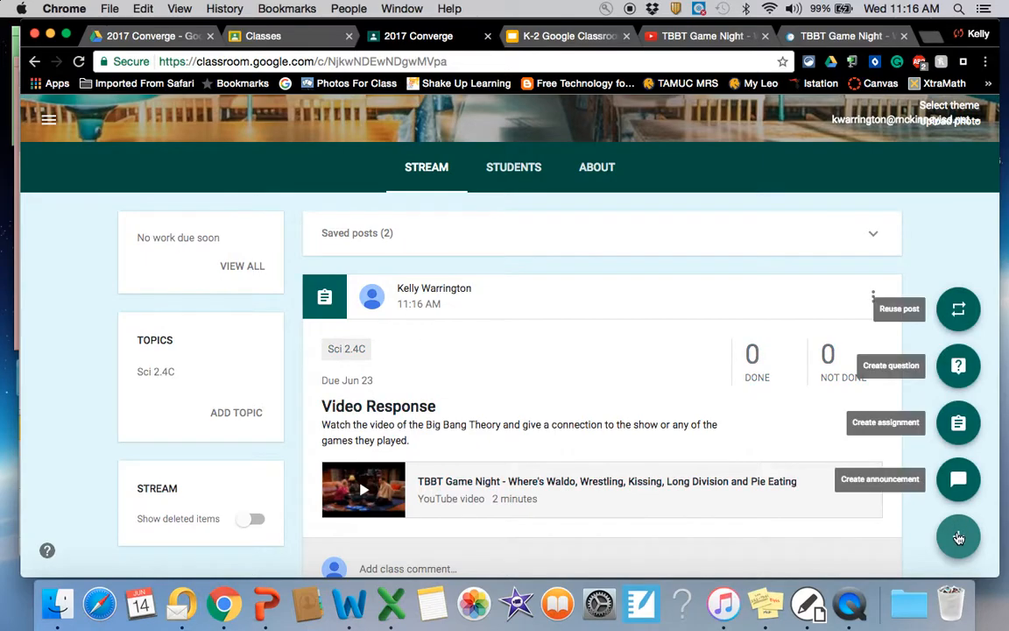
left_click(958, 367)
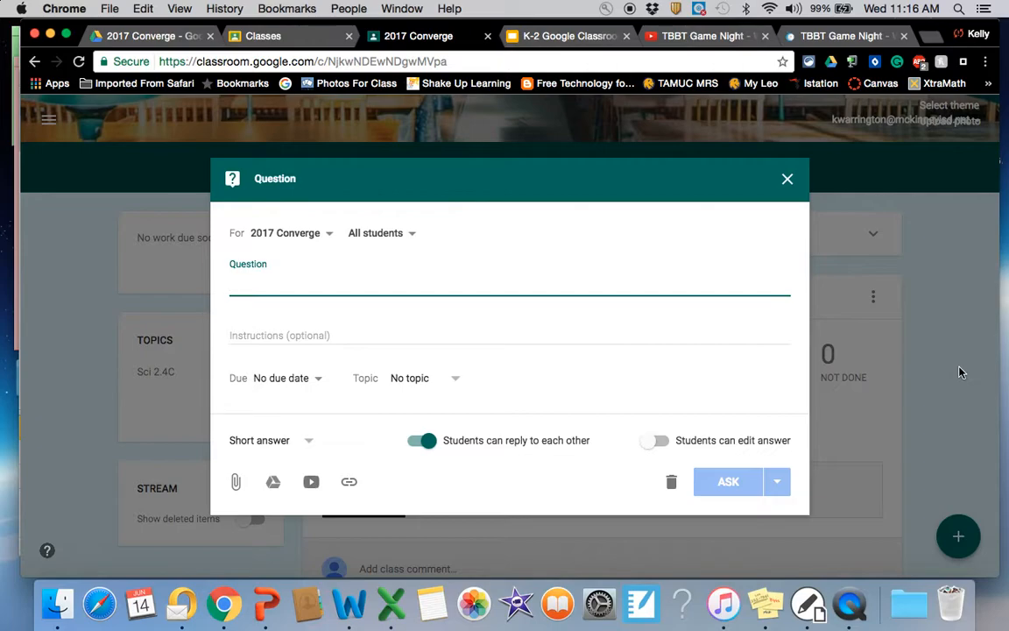
type("W")
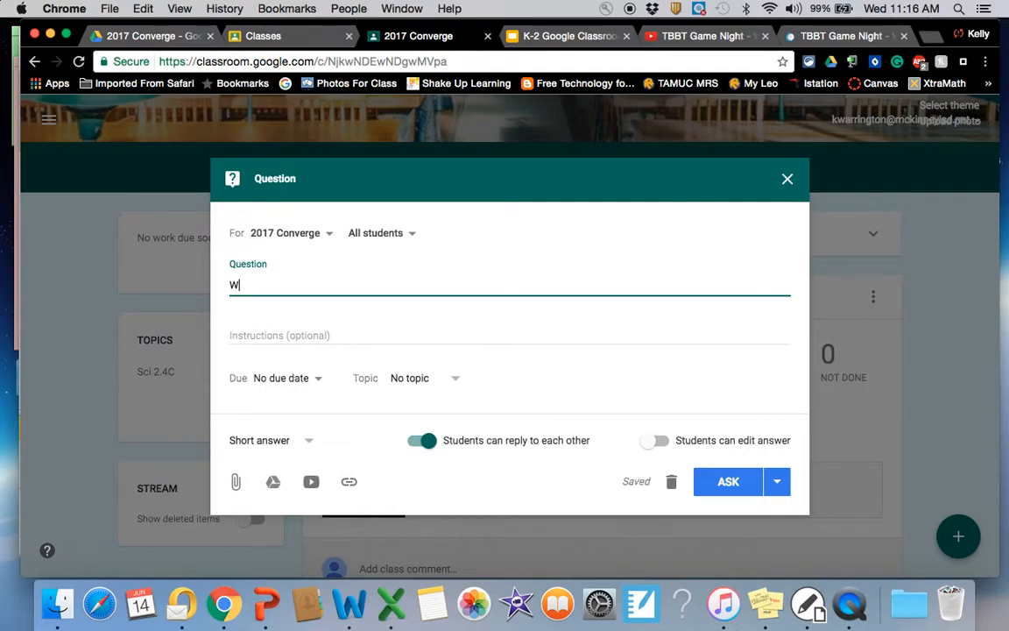
type("hat ideas do you have on")
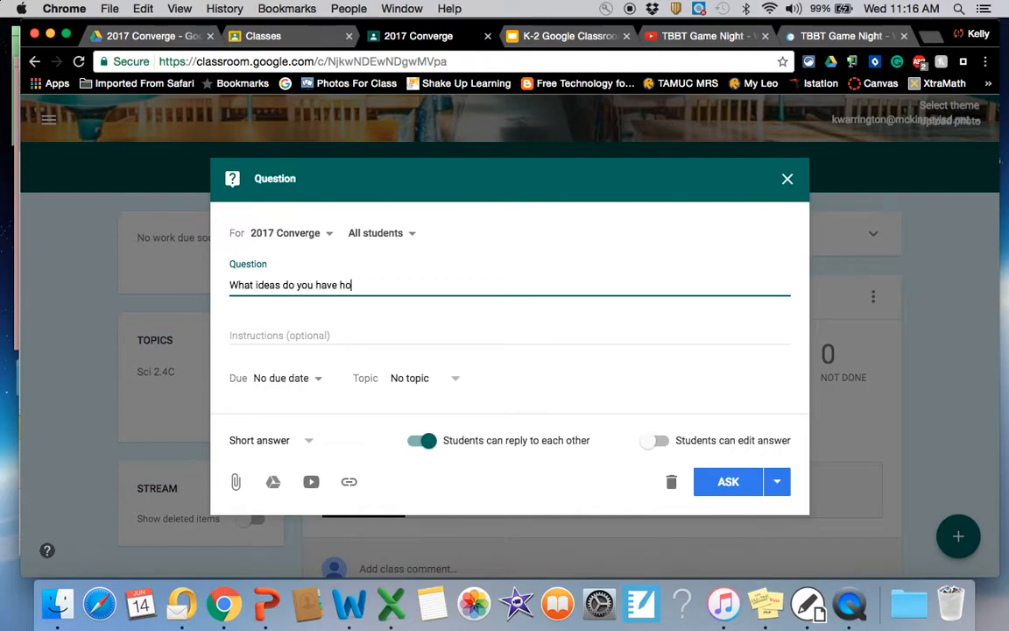
type(" how your students (K")
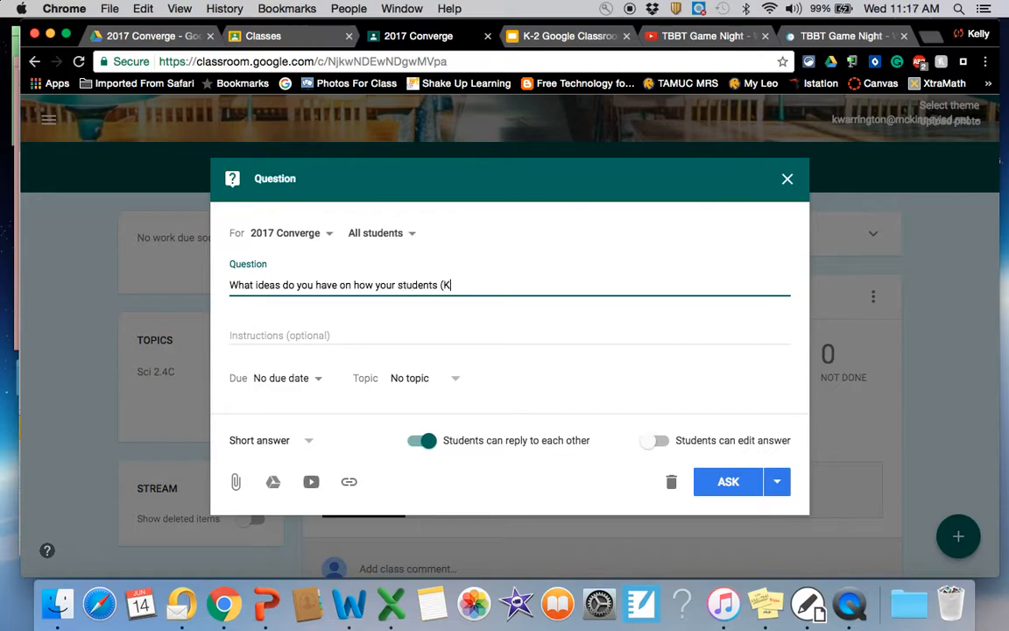
type("-2) can use Google Classrom")
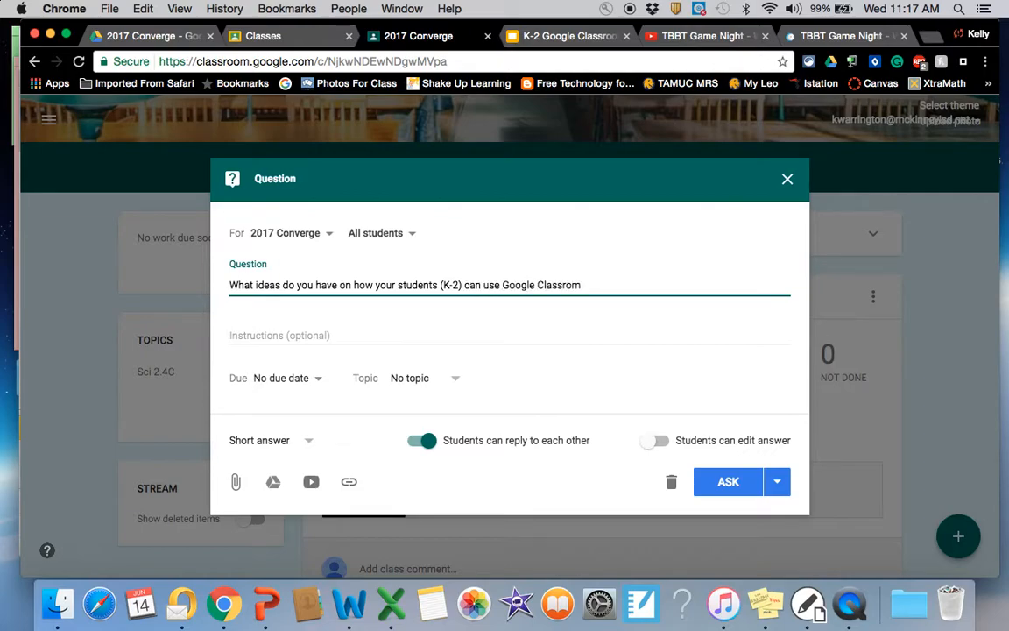
key("BackSpace")
type("om?")
Step: Set the question's due date to June 23, 2017, without a time
left_click(280, 378)
left_click(405, 433)
left_click(386, 543)
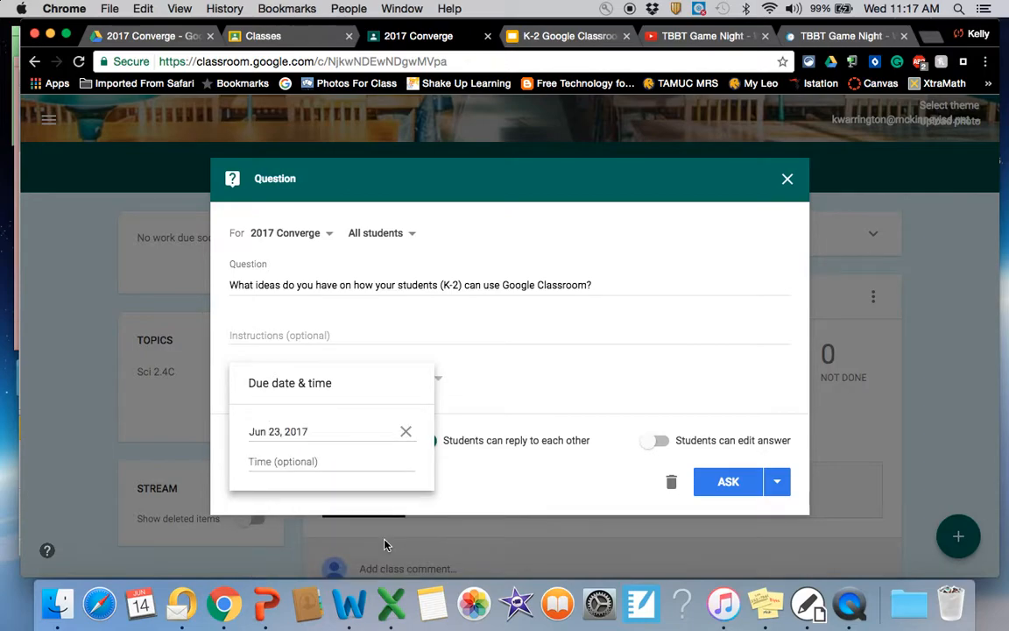
left_click(532, 356)
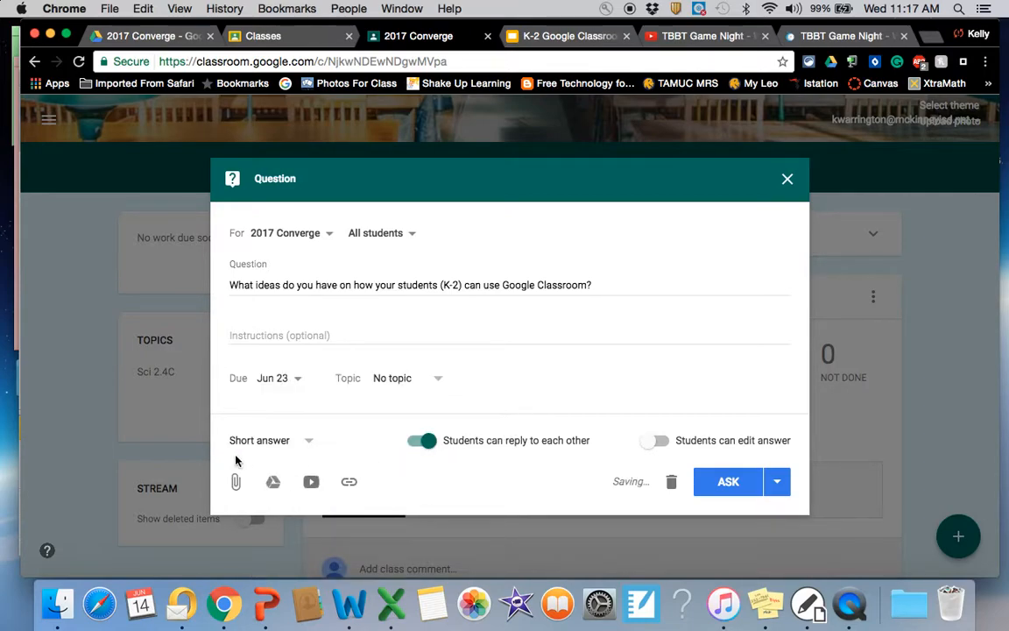
Step: Keep the question as Short answer with students able to reply to each other, and post it to the class
left_click(268, 443)
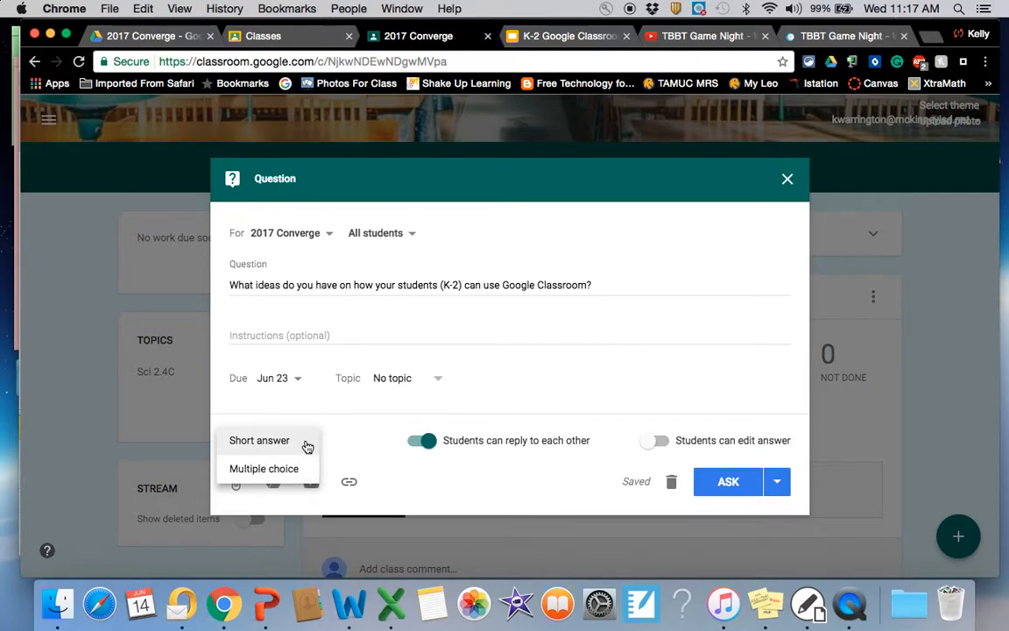
left_click(307, 447)
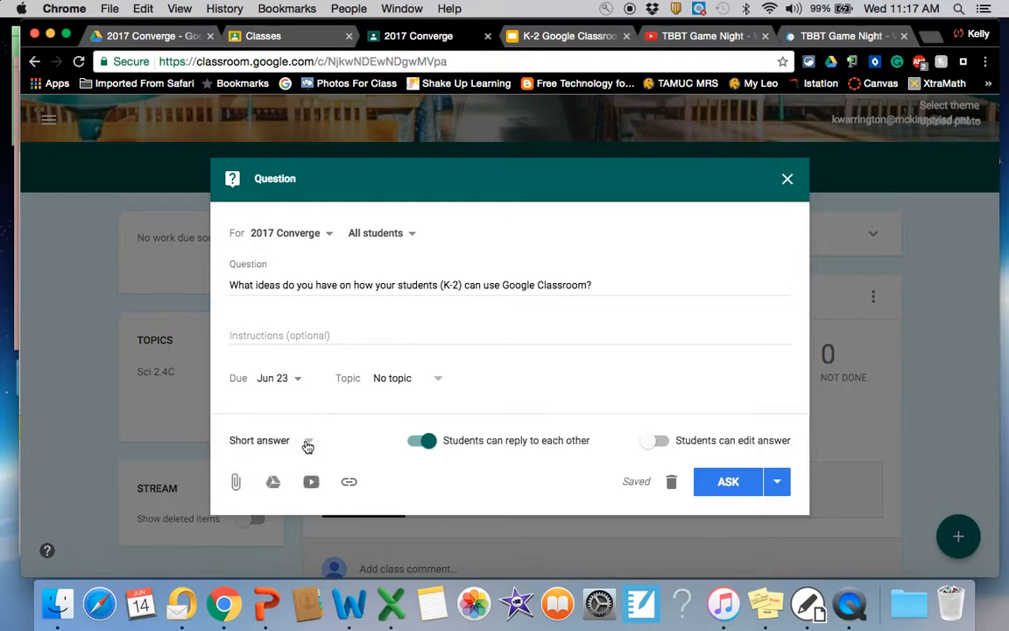
left_click(419, 448)
left_click(419, 450)
left_click(719, 493)
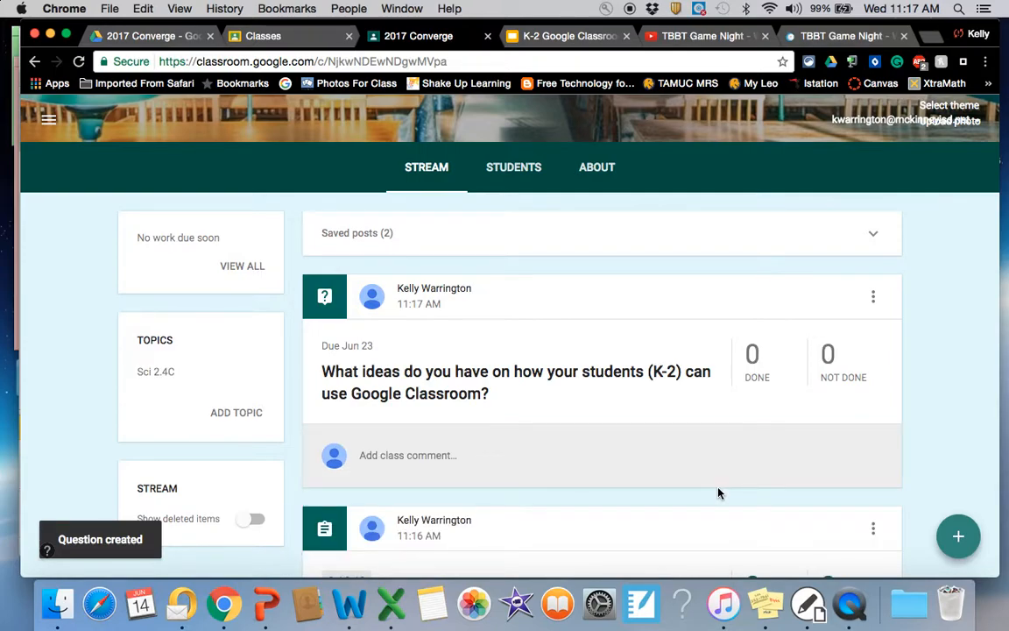
scroll(619, 357, "down", 3)
scroll(619, 360, "down", 1)
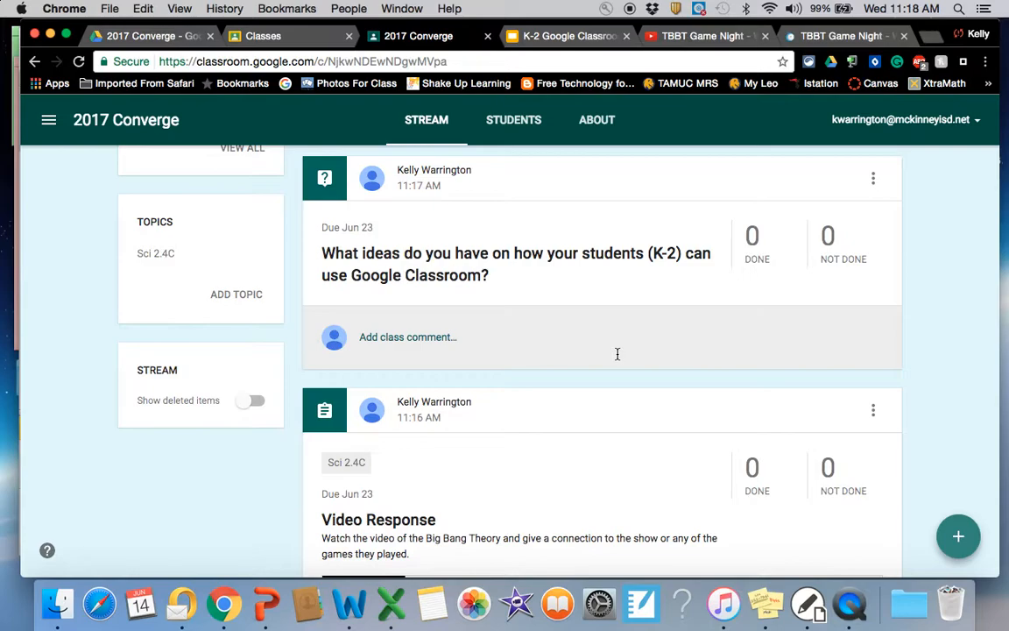
scroll(514, 344, "down", 3)
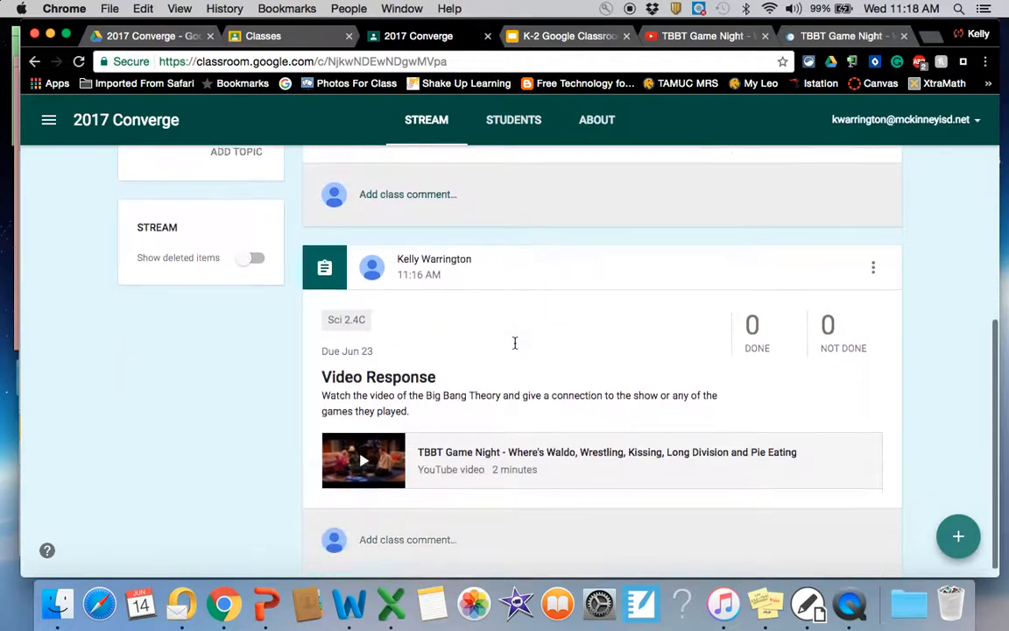
scroll(514, 346, "up", 5)
scroll(514, 348, "down", 2)
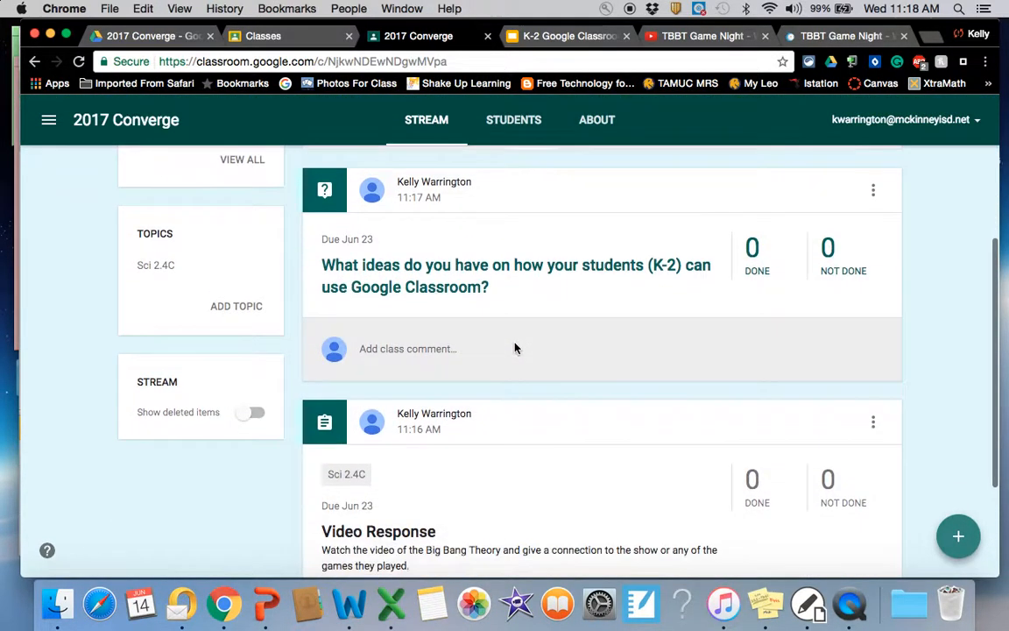
scroll(514, 346, "down", 1)
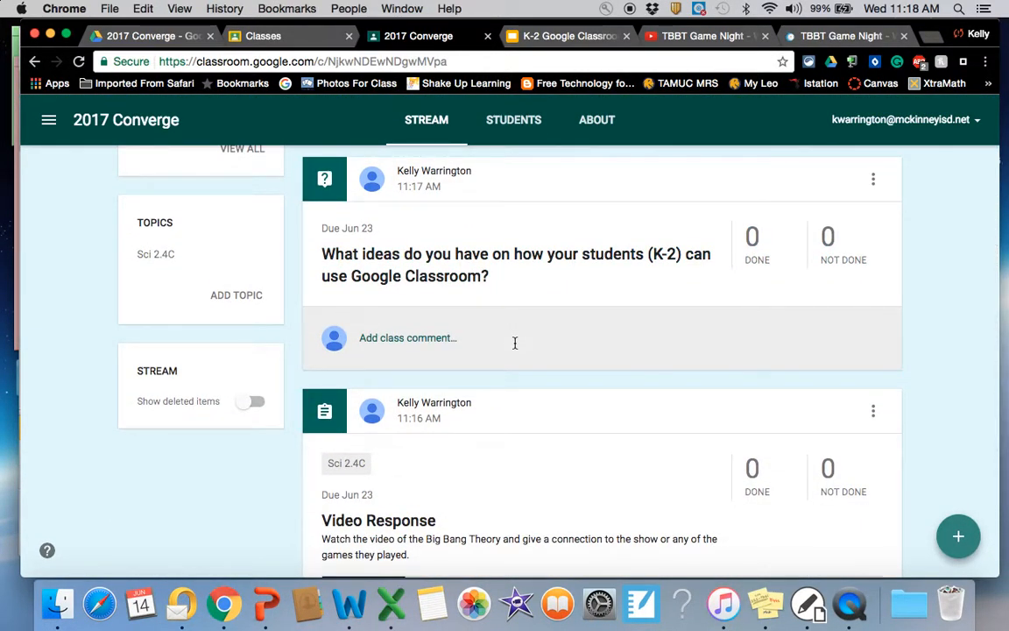